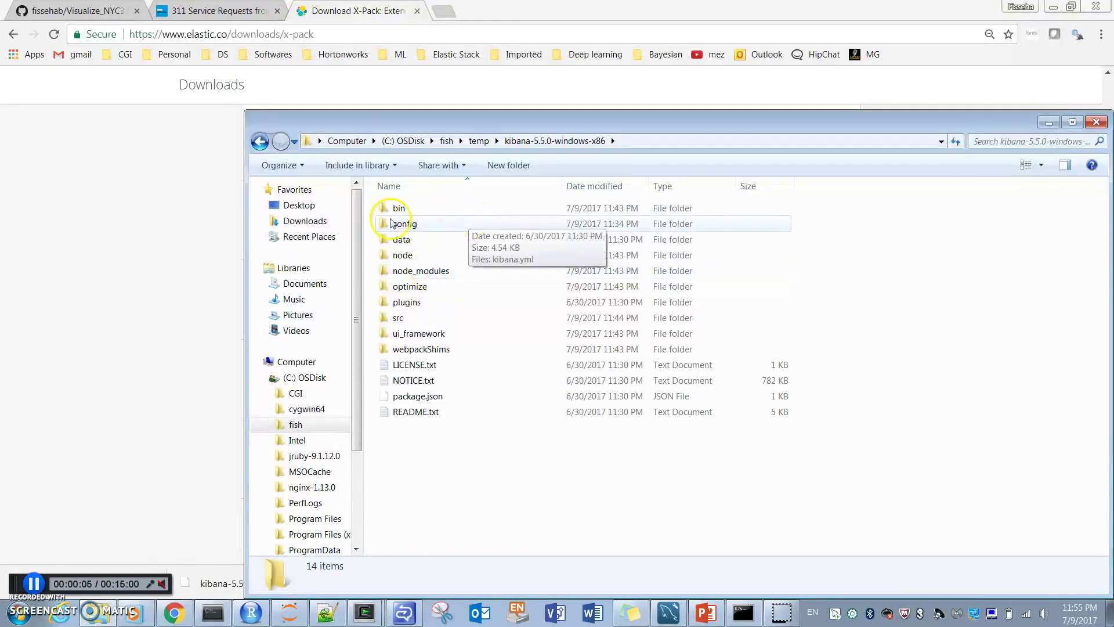
Open the Kibana bin folder and launch Command Prompt from the Start search
double_click(404, 208)
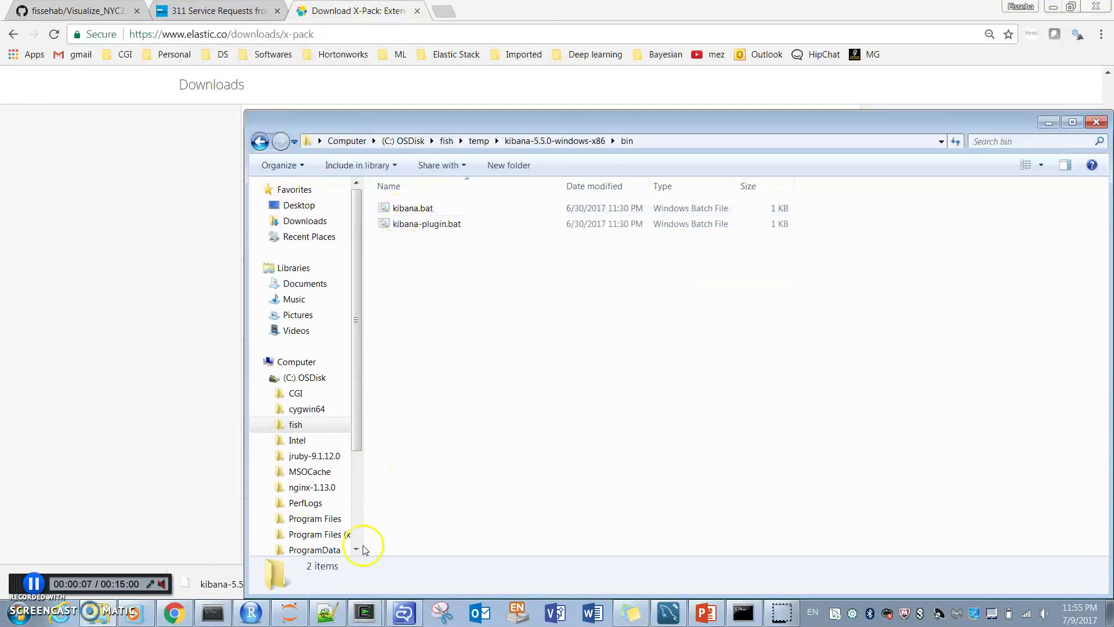
left_click(19, 612)
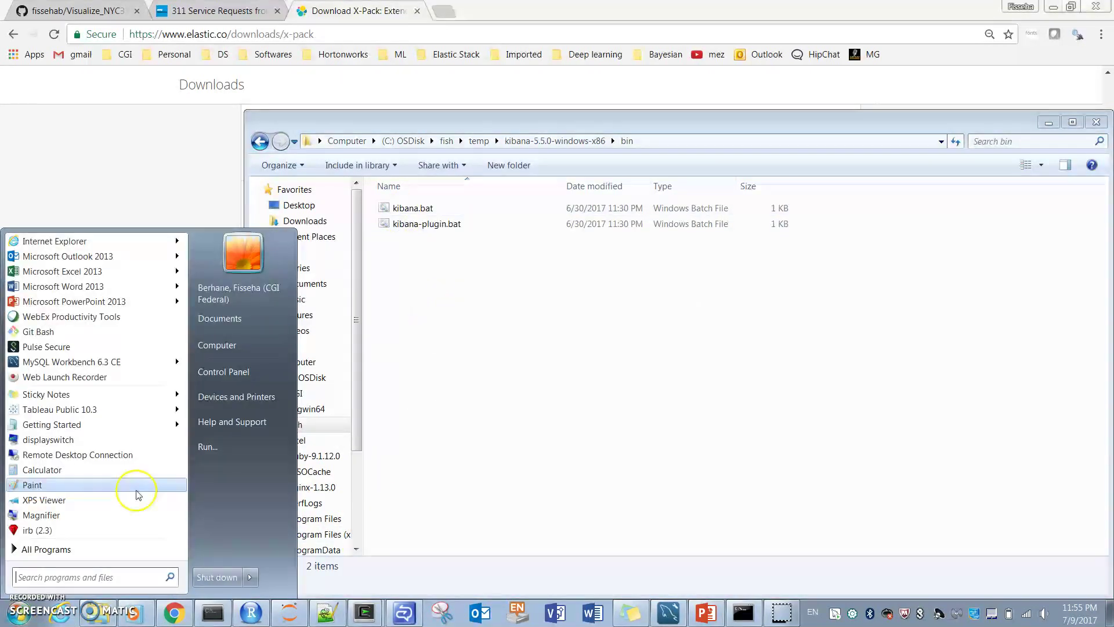
type("cmd")
key("Return")
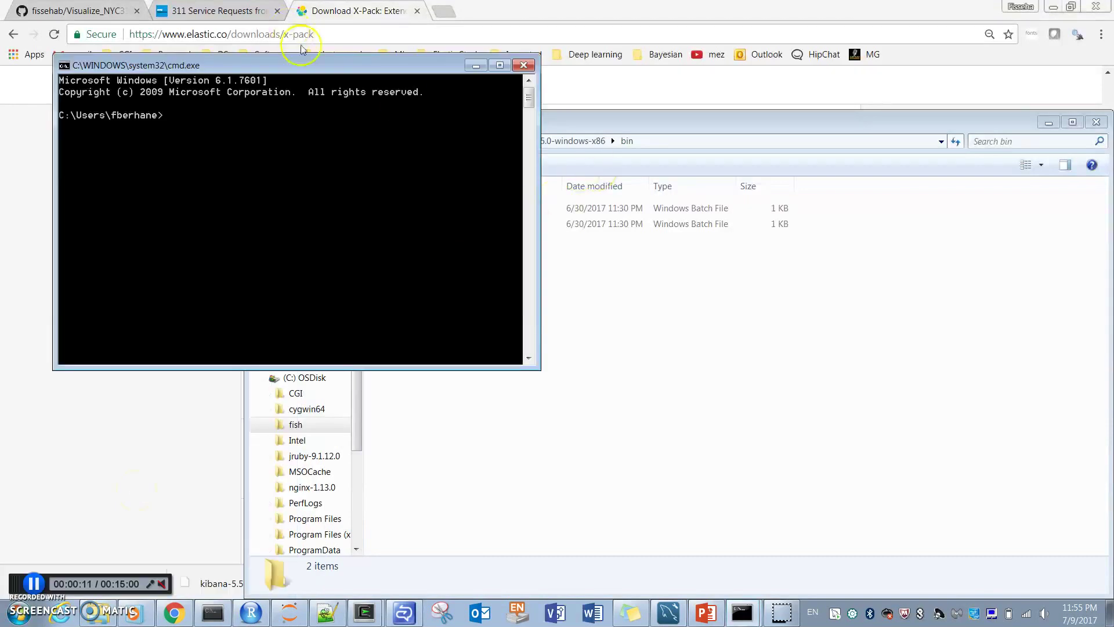
Change directory to C:\fish\temp\kibana-5.5.0-windows-x86\bin
type("c")
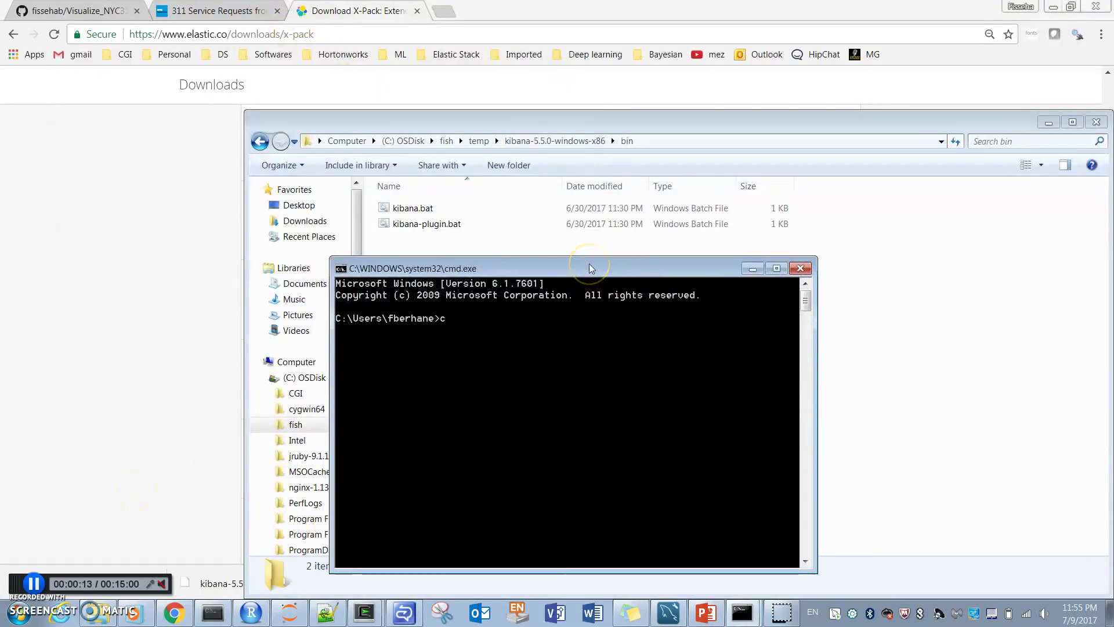
type("d ../..")
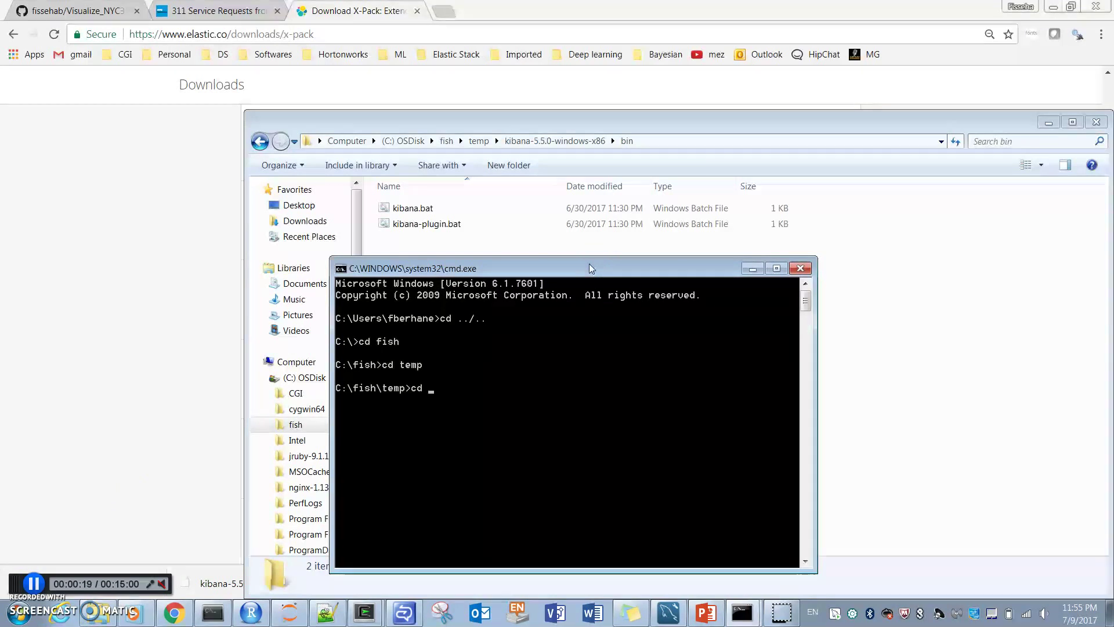
key("Tab")
key("Return")
type("cd bi")
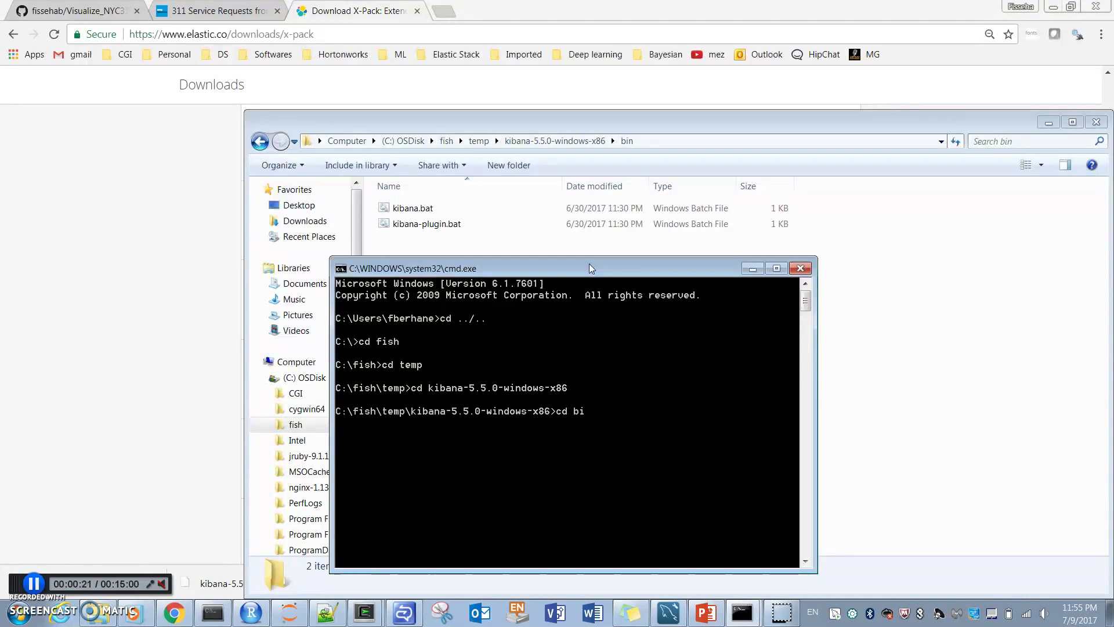
type("n")
key("Return")
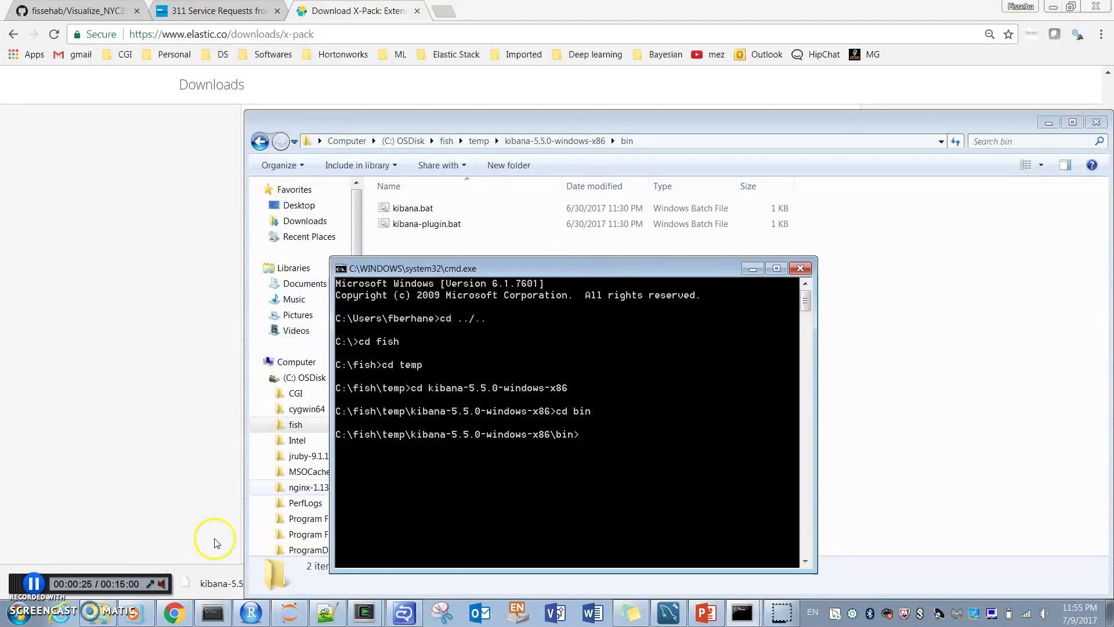
Copy 'kibana-plugin install x-pack' from the Elastic page and run it in the Kibana console
left_click(172, 613)
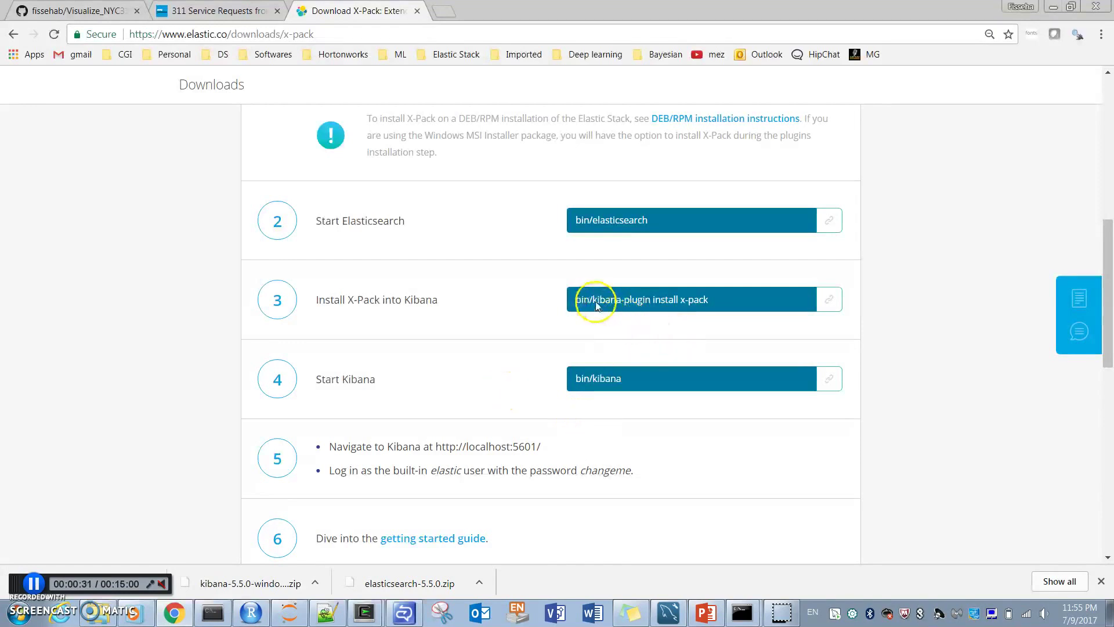
left_click_drag(595, 303, 716, 306)
key("cmd+c")
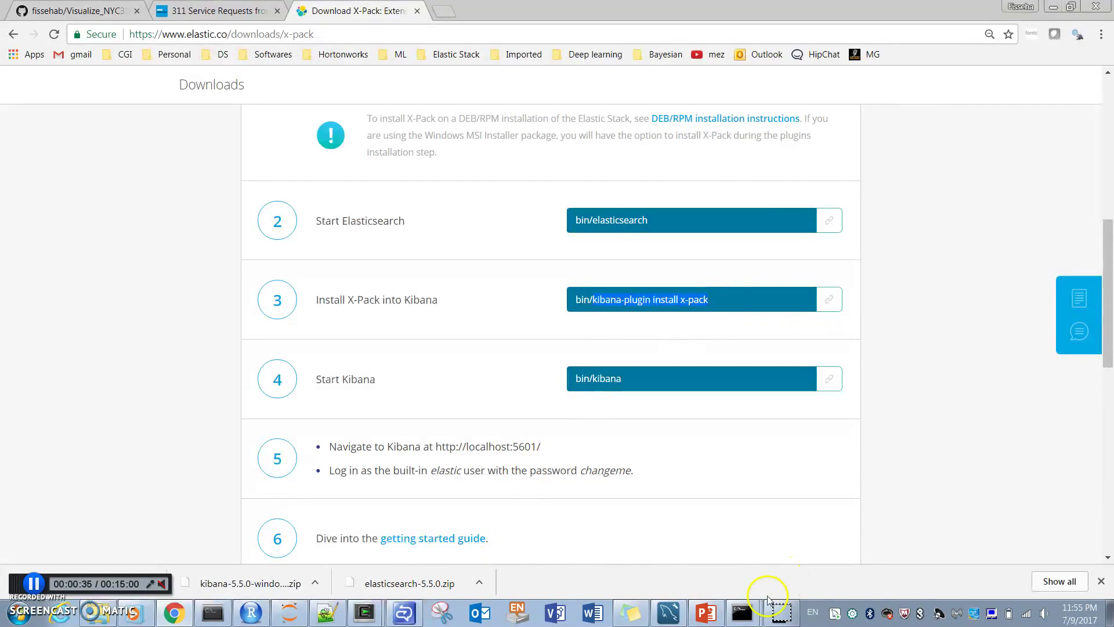
left_click(676, 613)
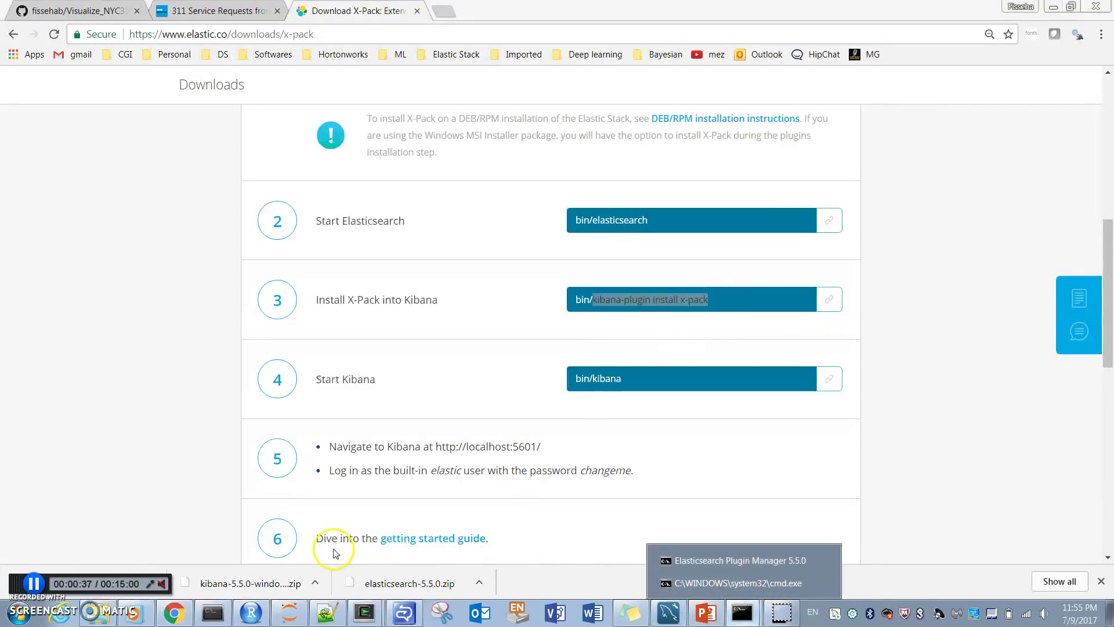
left_click(763, 587)
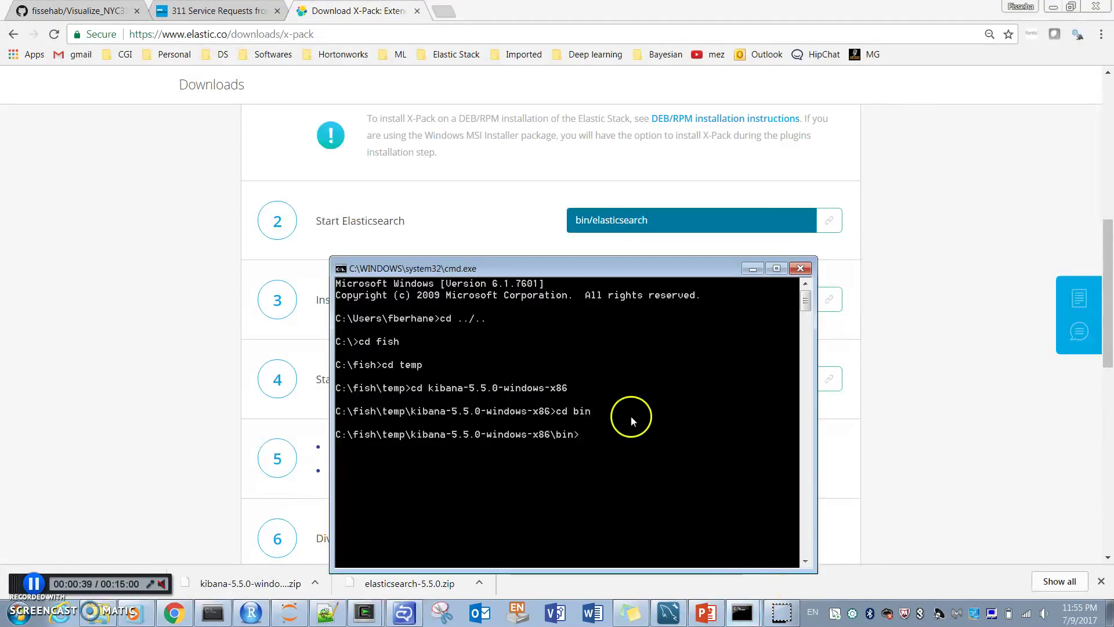
right_click(660, 441)
left_click(692, 479)
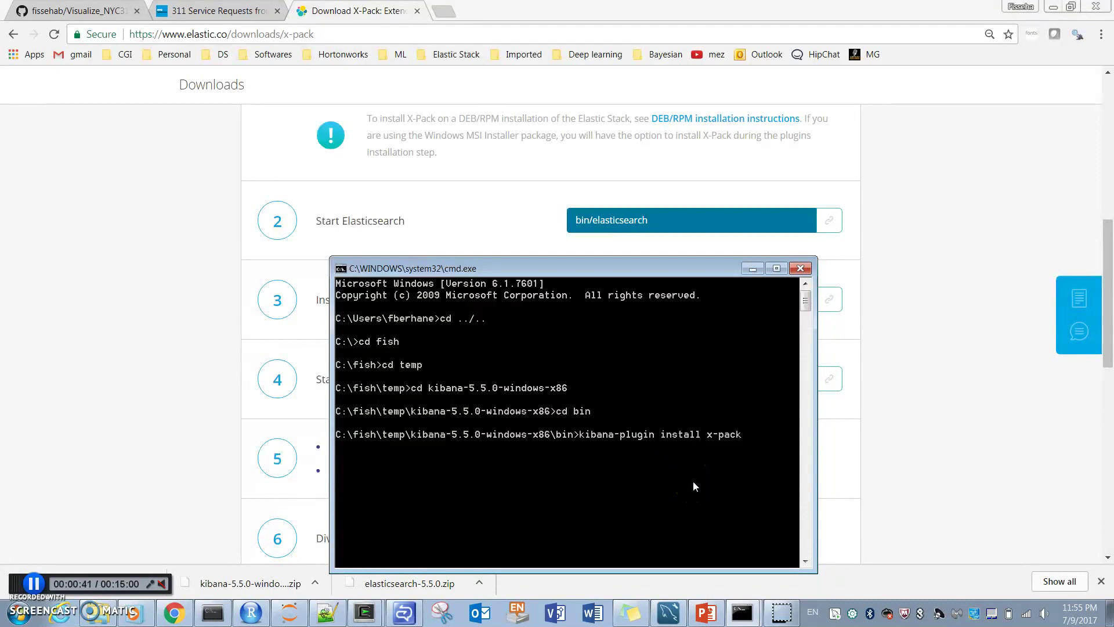
key("Return")
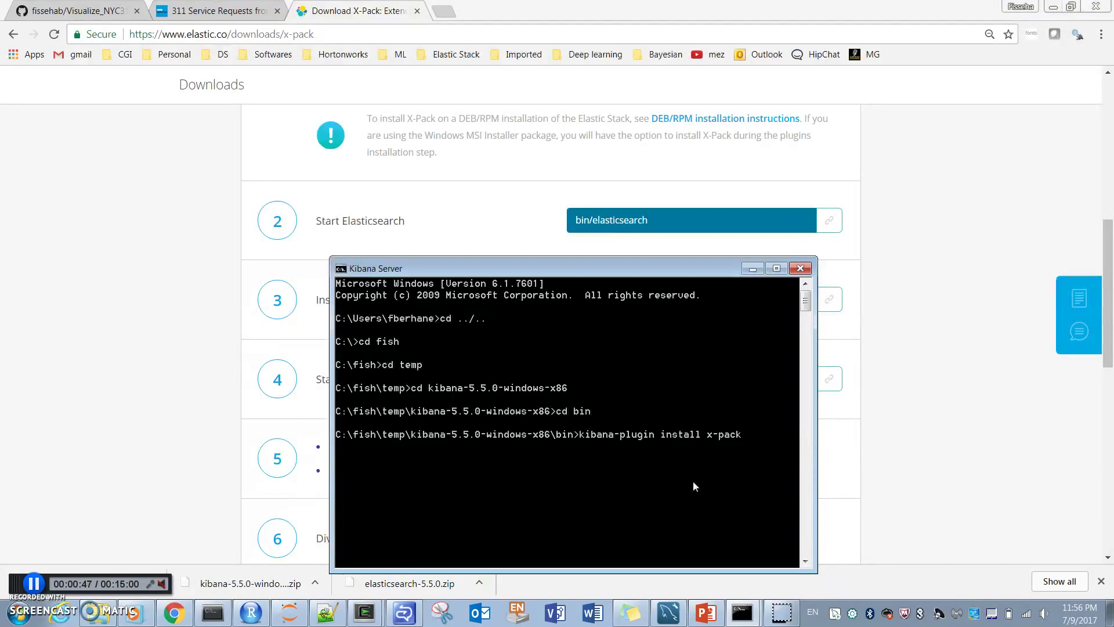
Close the Elasticsearch Plugin Manager console and check the running Elasticsearch 5.5.0 console
mouse_move(739, 613)
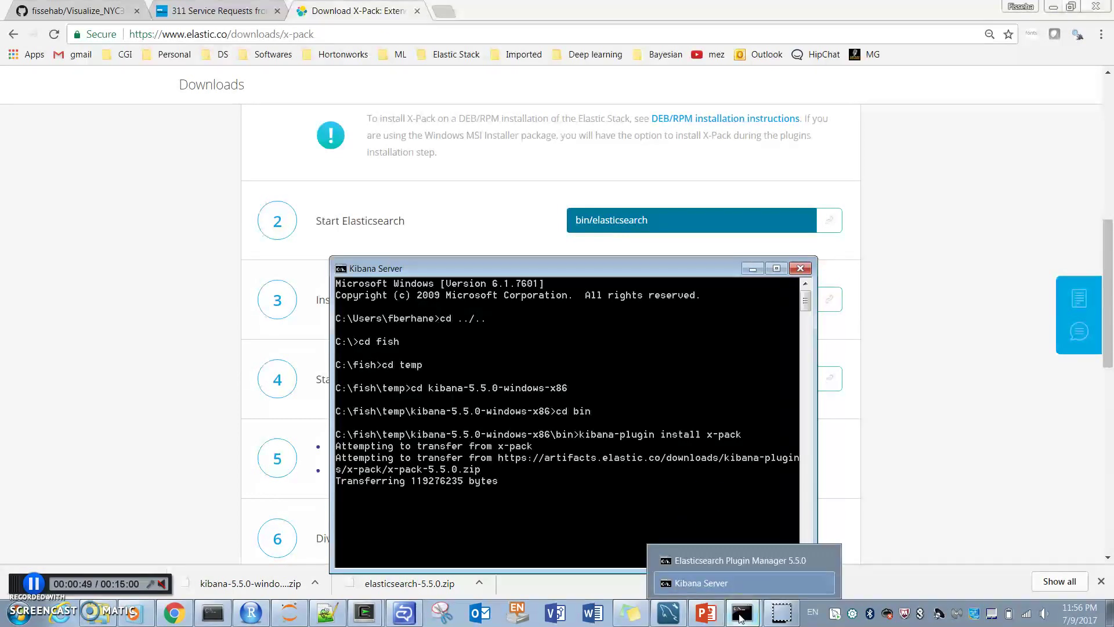
left_click(751, 558)
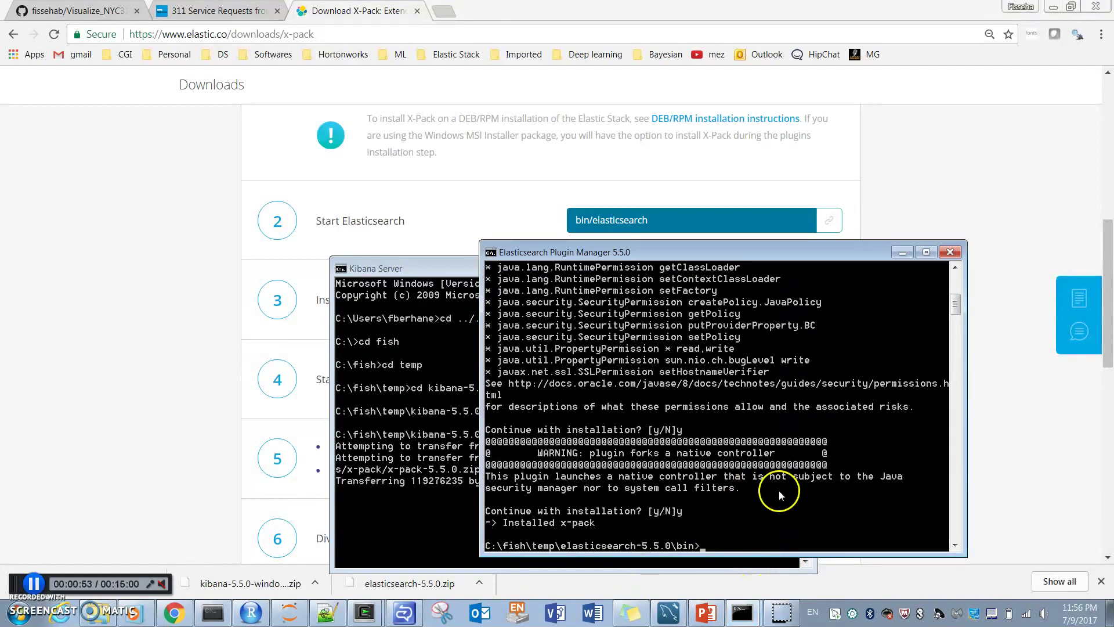
left_click(949, 252)
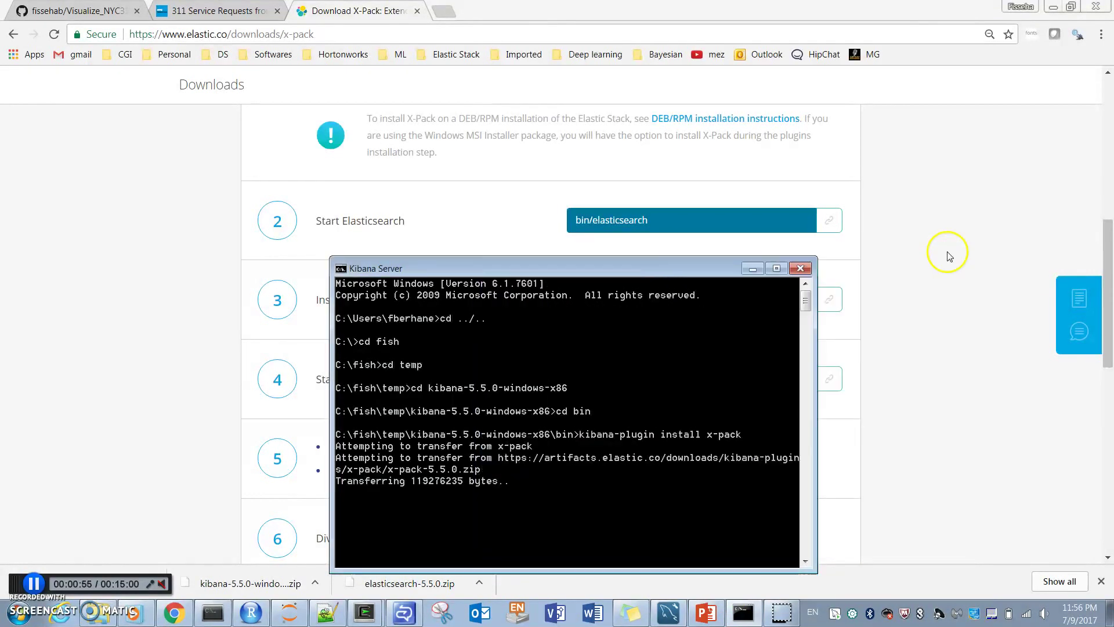
left_click(213, 615)
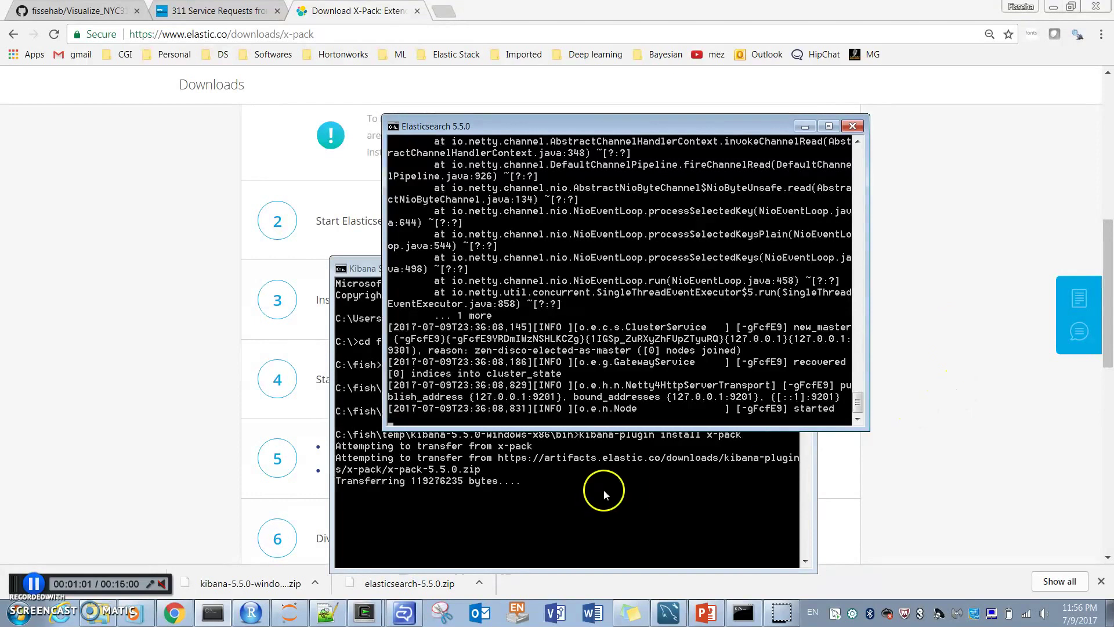
left_click(656, 480)
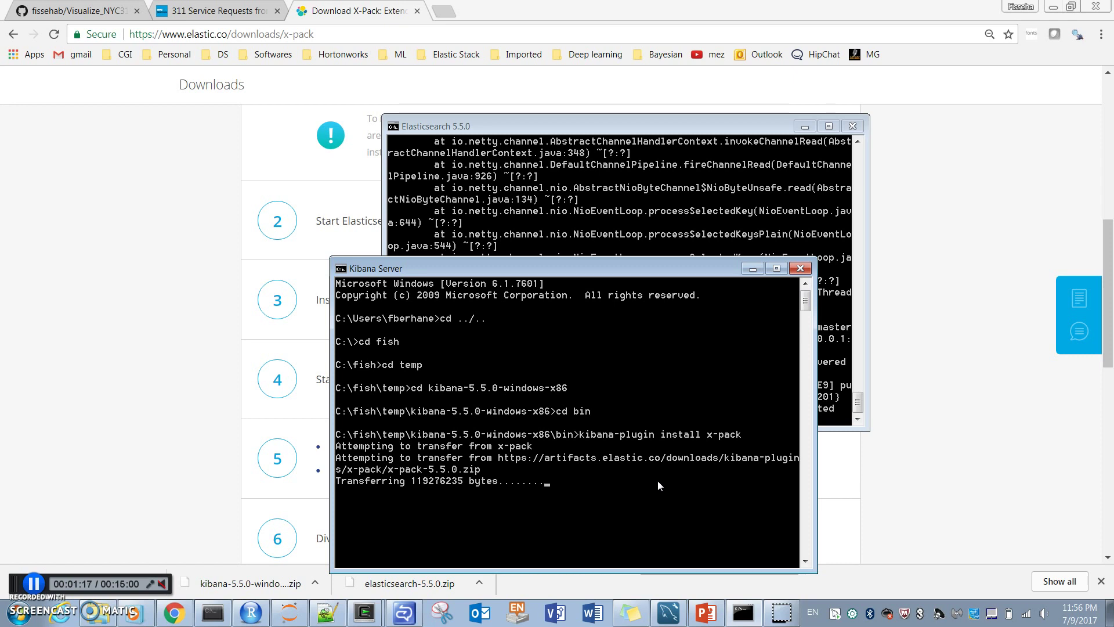
left_click(92, 618)
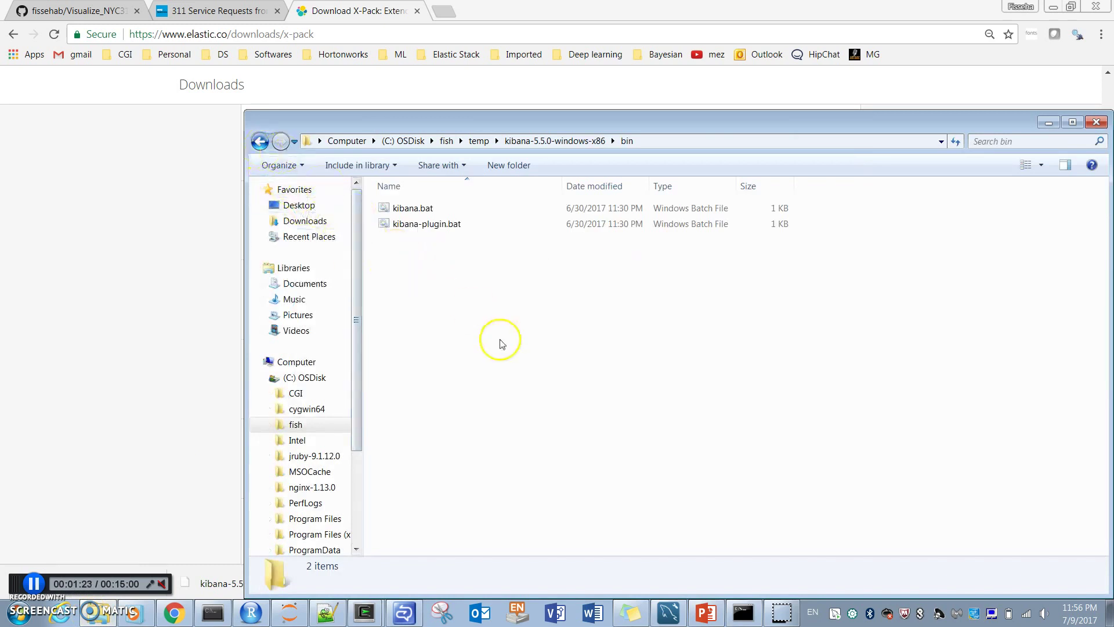
Go back up to fish\temp in Explorer and open the logstash-5.5.0 folder
left_click(252, 139)
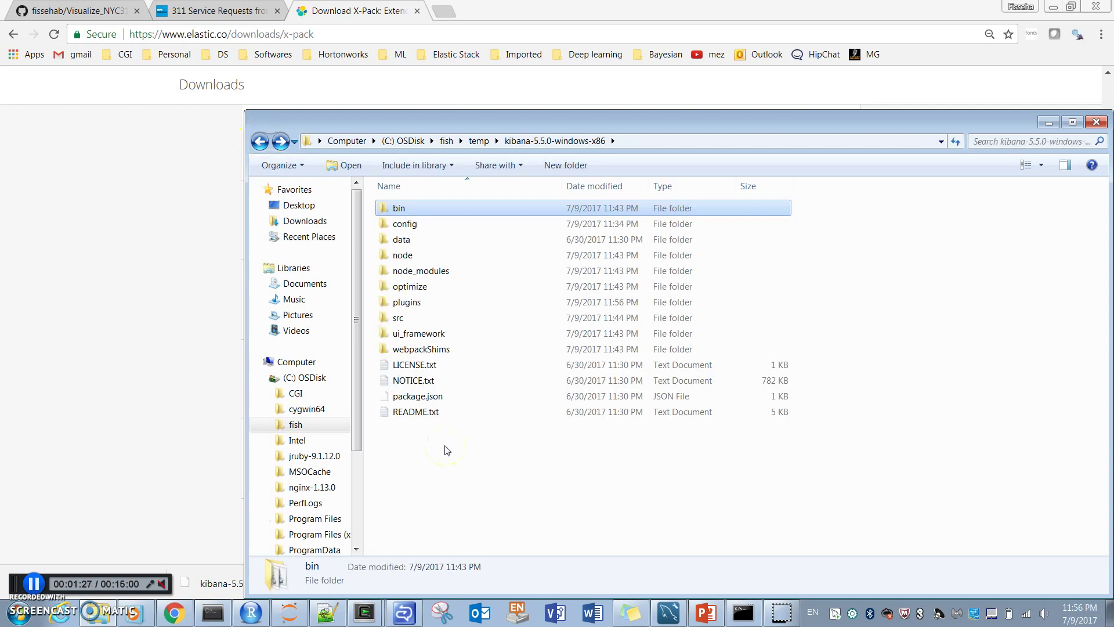
left_click(261, 140)
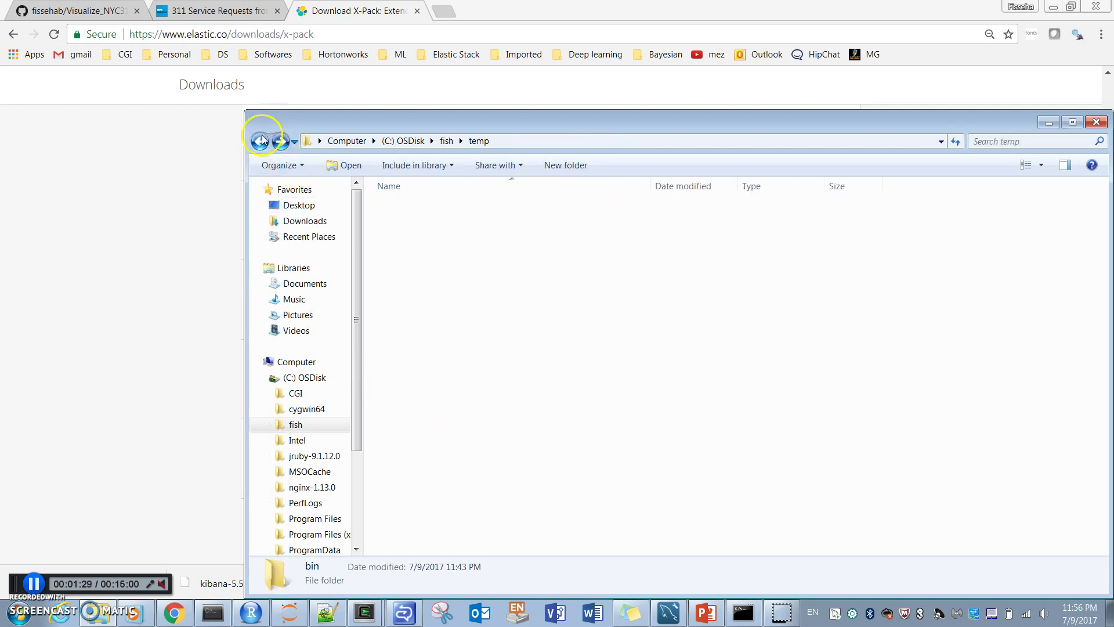
double_click(439, 238)
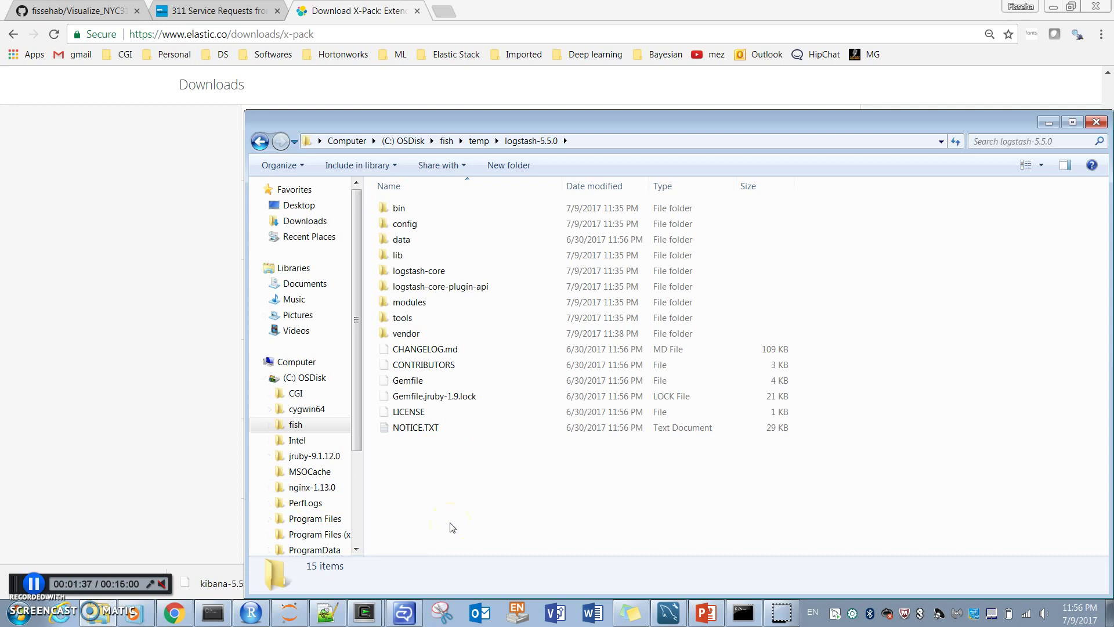
left_click(327, 613)
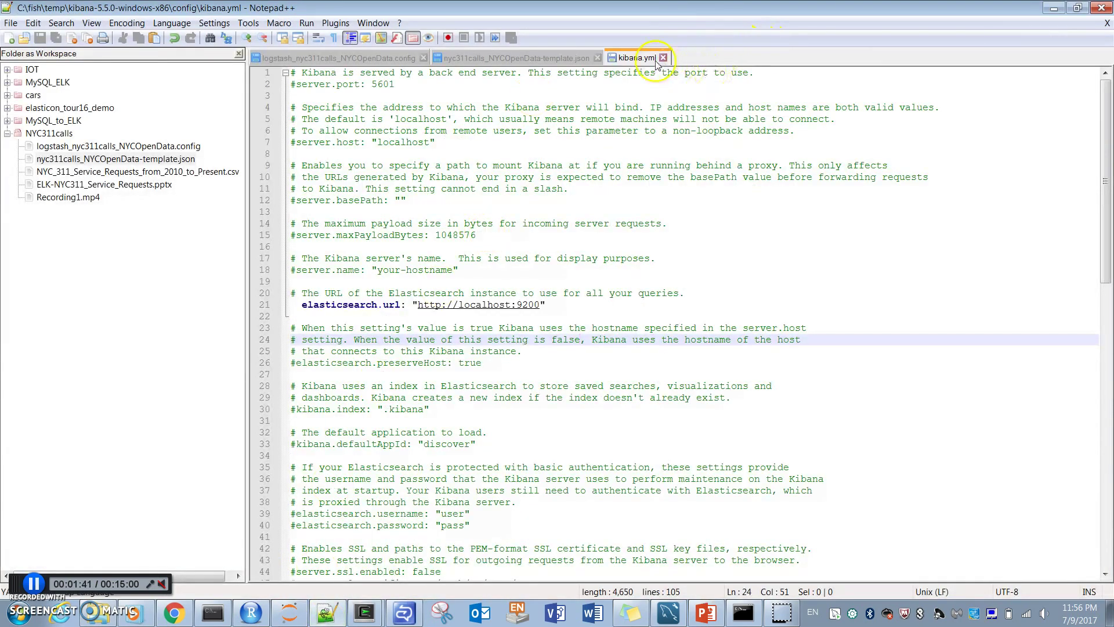
Close kibana.yml and scroll through logstash_nyc311calls_NYCOpenData.config in Notepad++
left_click(662, 58)
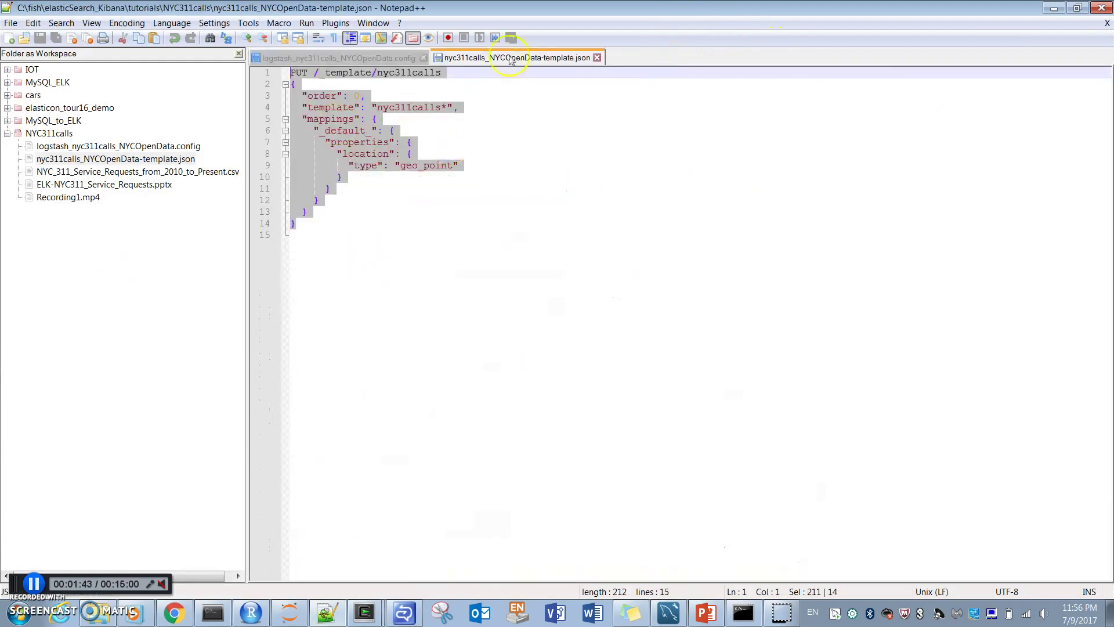
left_click(299, 58)
left_click(541, 280)
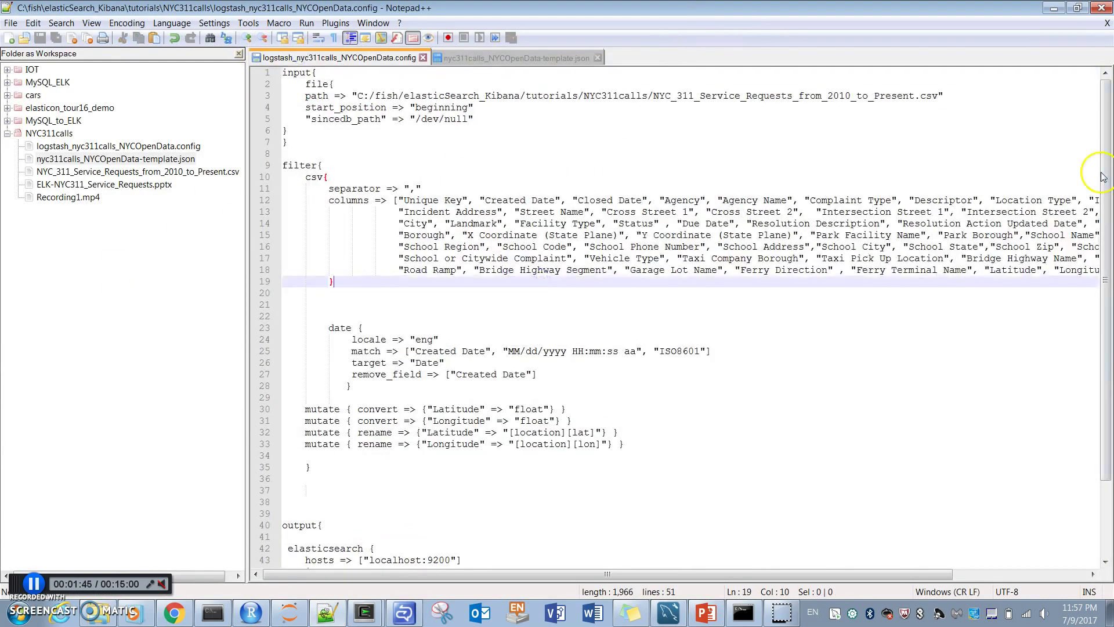
scroll(1105, 116, "down", 3)
scroll(1105, 116, "up", 3)
left_click(173, 613)
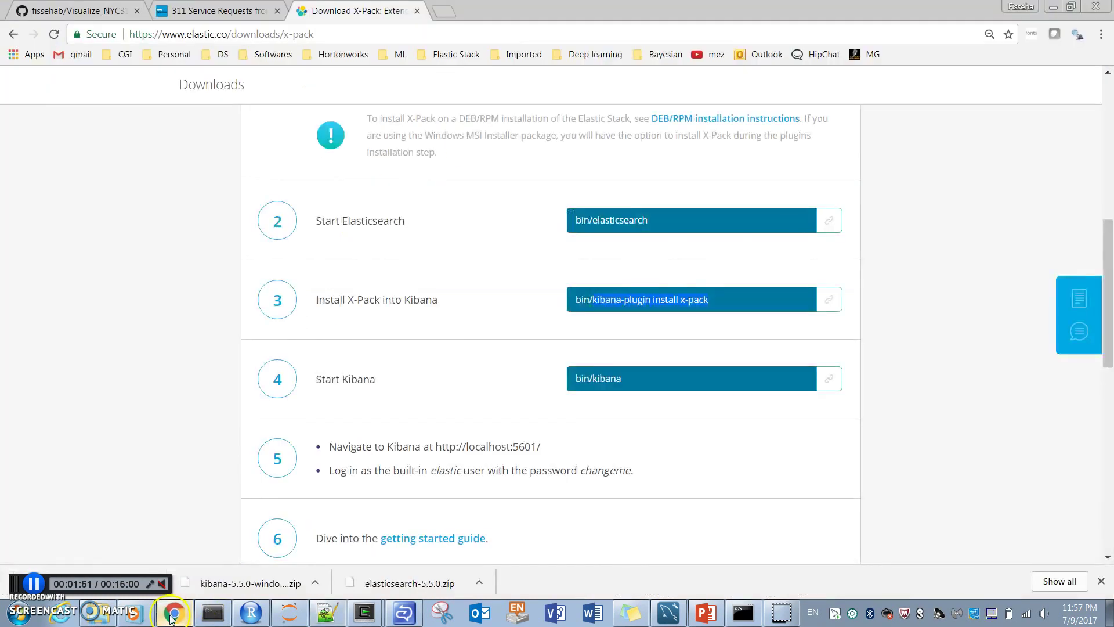
Show the Visualize_NYC311calls_with_Kibana GitHub repository and scroll through its file list
left_click(53, 10)
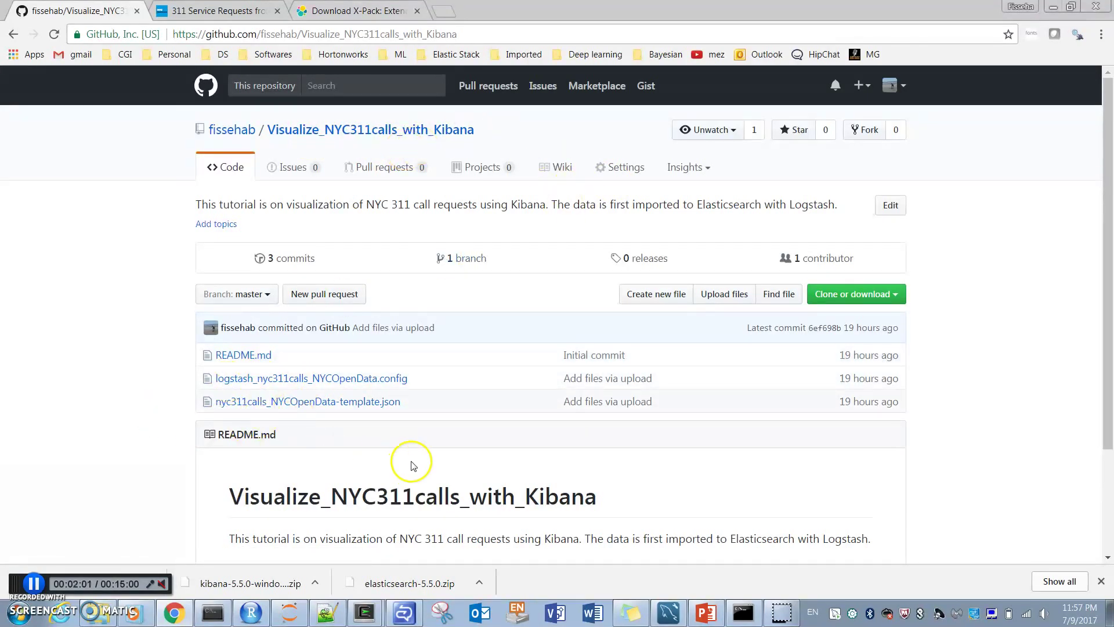
left_click_drag(1105, 219, 1110, 80)
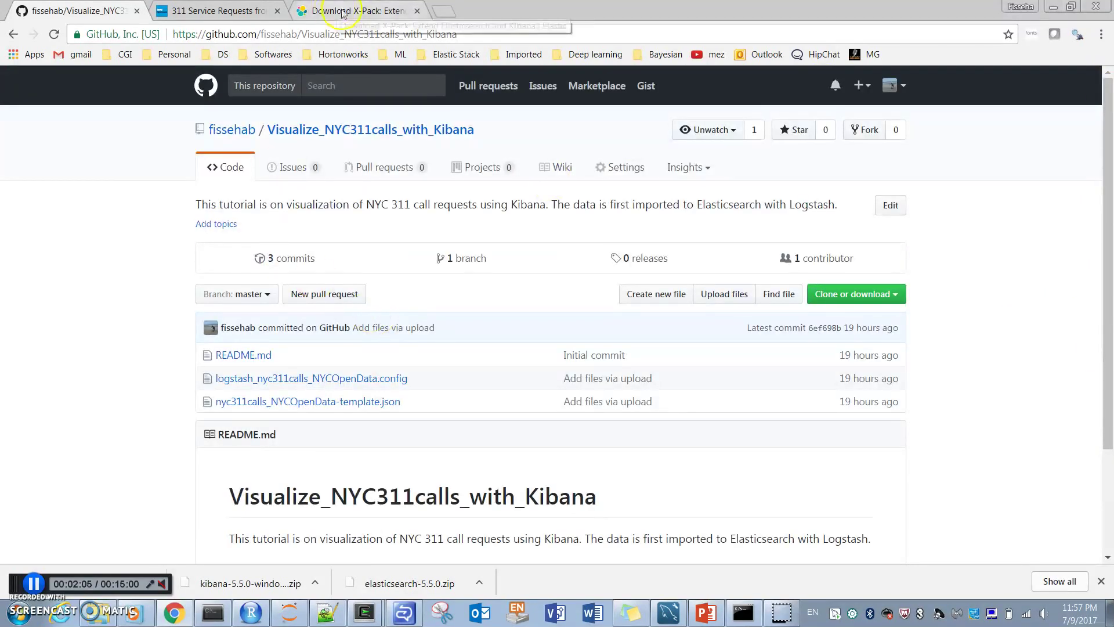
Highlight the config's input block, its CSV file path and the start_position setting
left_click(324, 613)
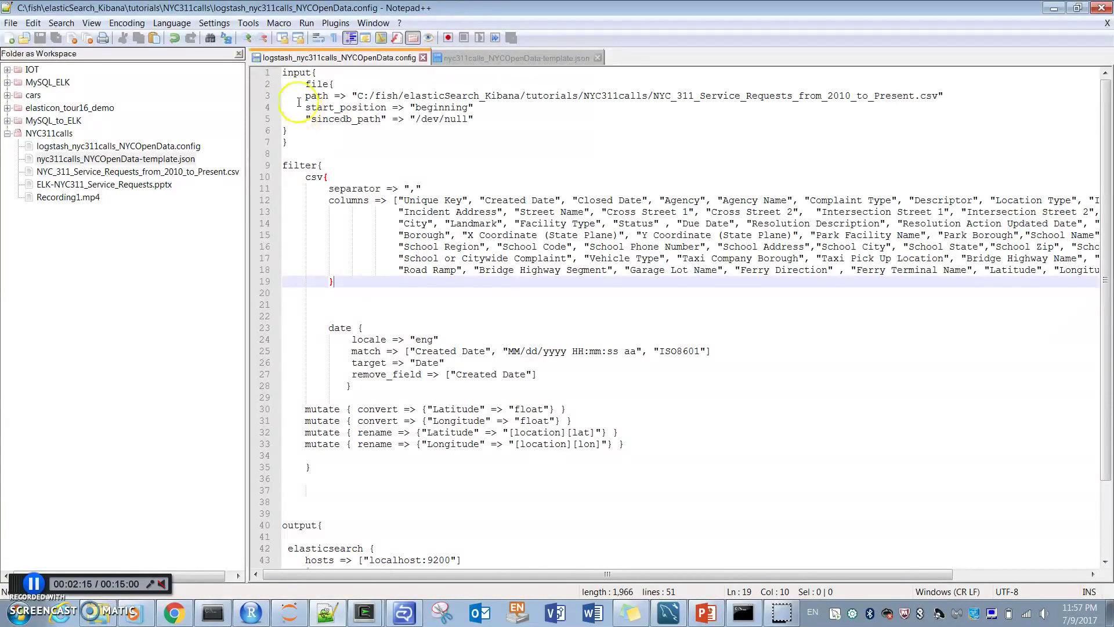
left_click_drag(283, 72, 287, 144)
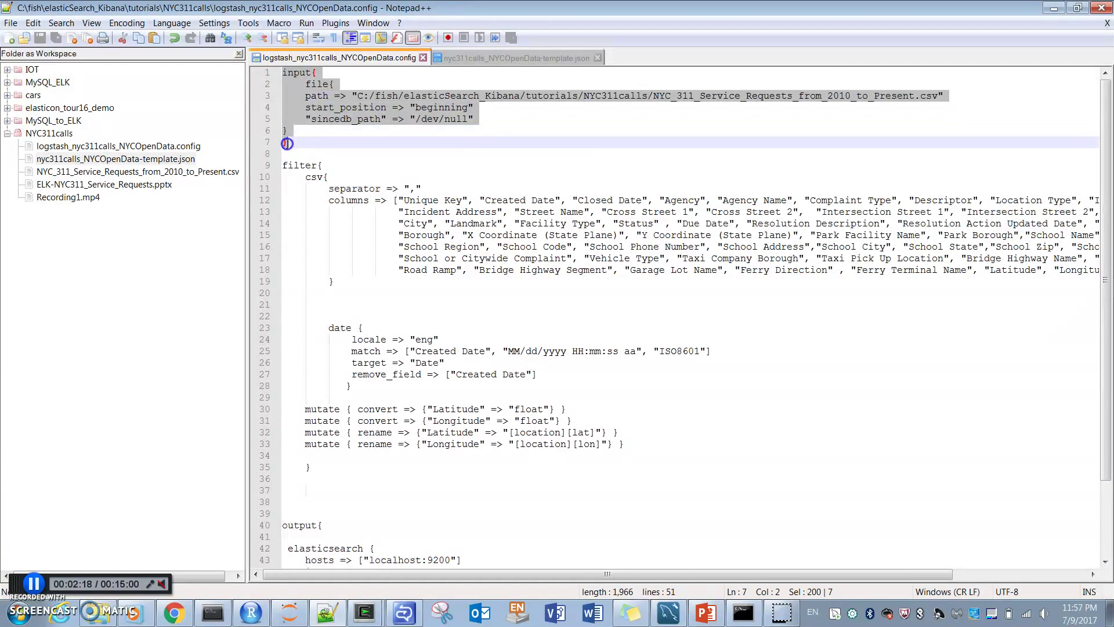
left_click(306, 83)
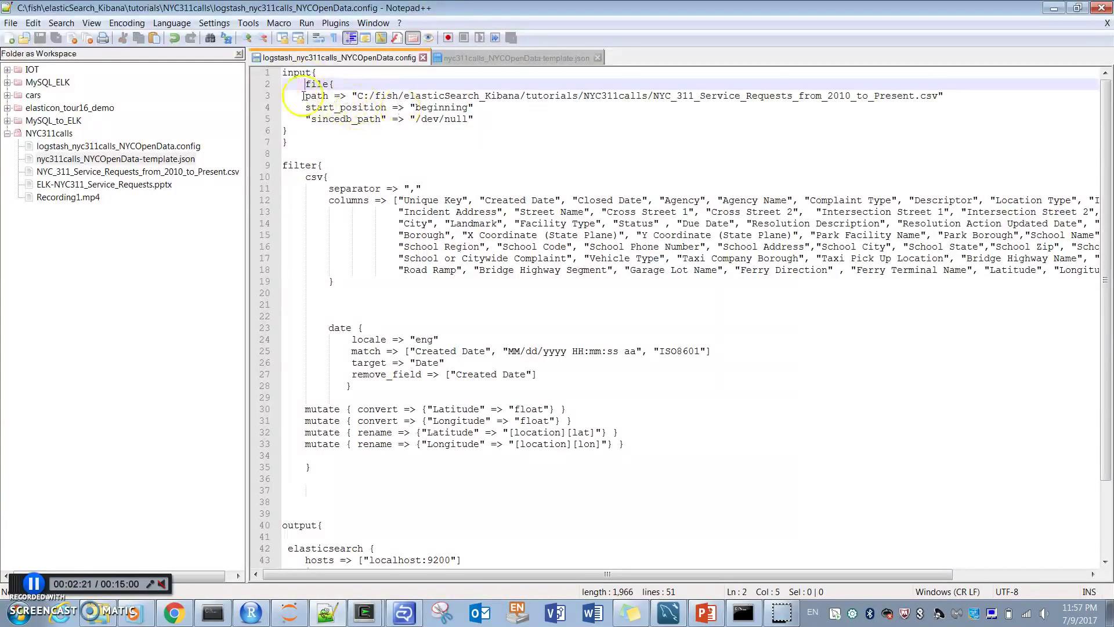
left_click_drag(305, 96, 950, 93)
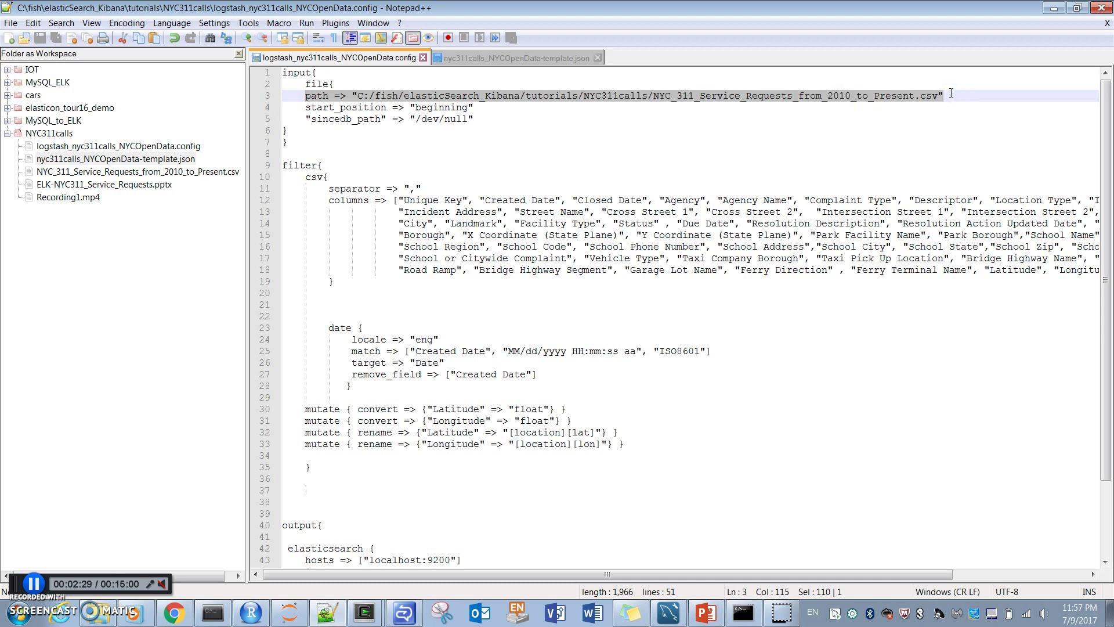
left_click(304, 108)
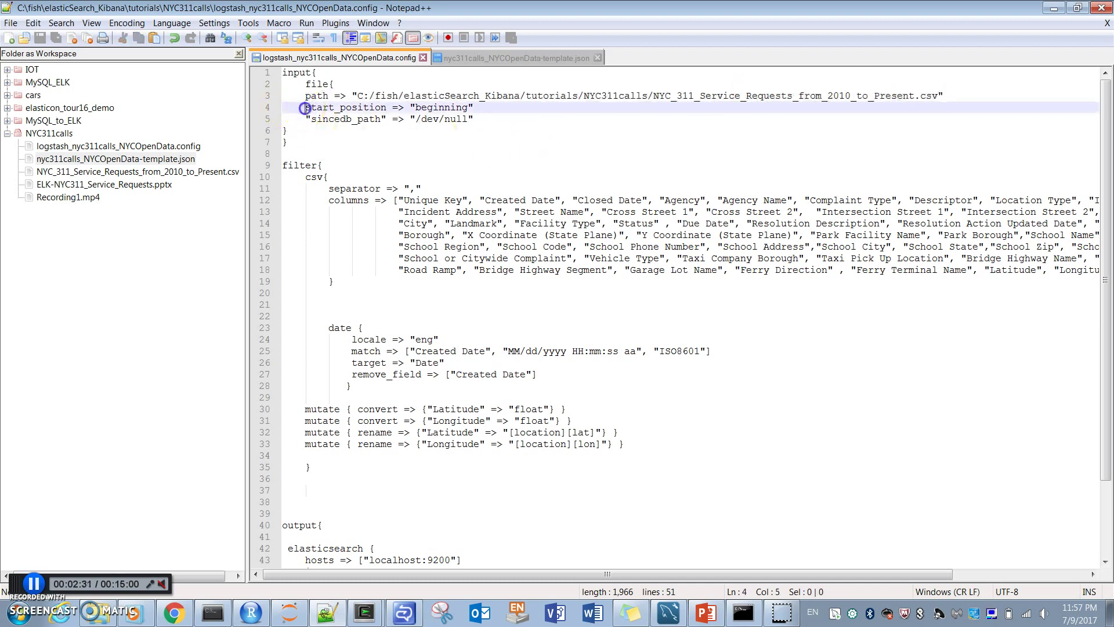
left_click_drag(304, 107, 470, 107)
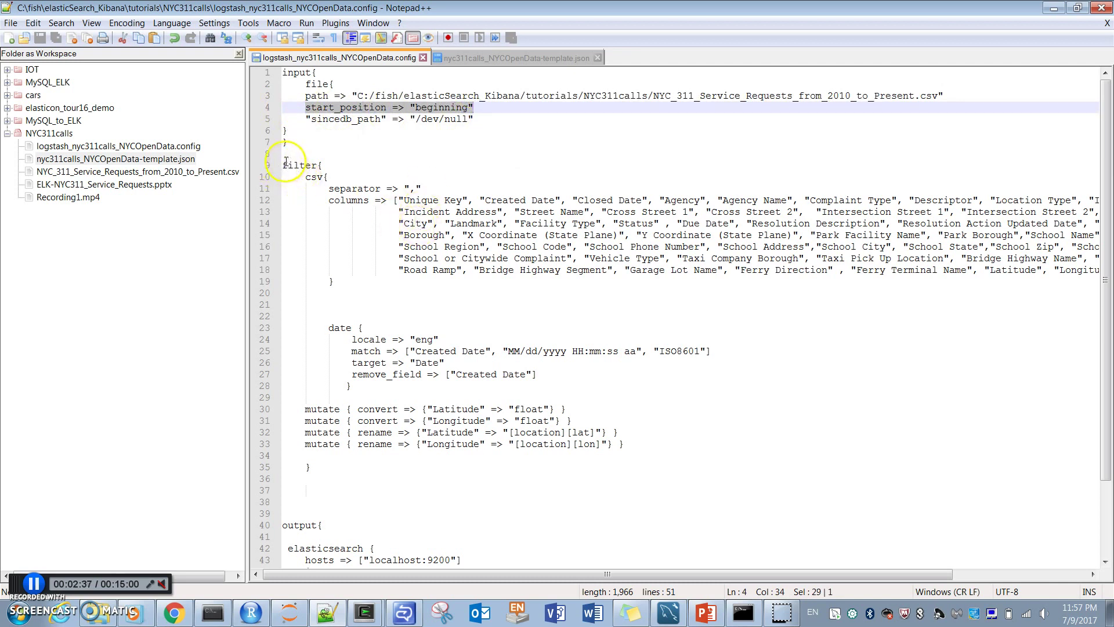
Highlight the csv filter block, its comma separator and the full columns list
left_click_drag(283, 165, 299, 317)
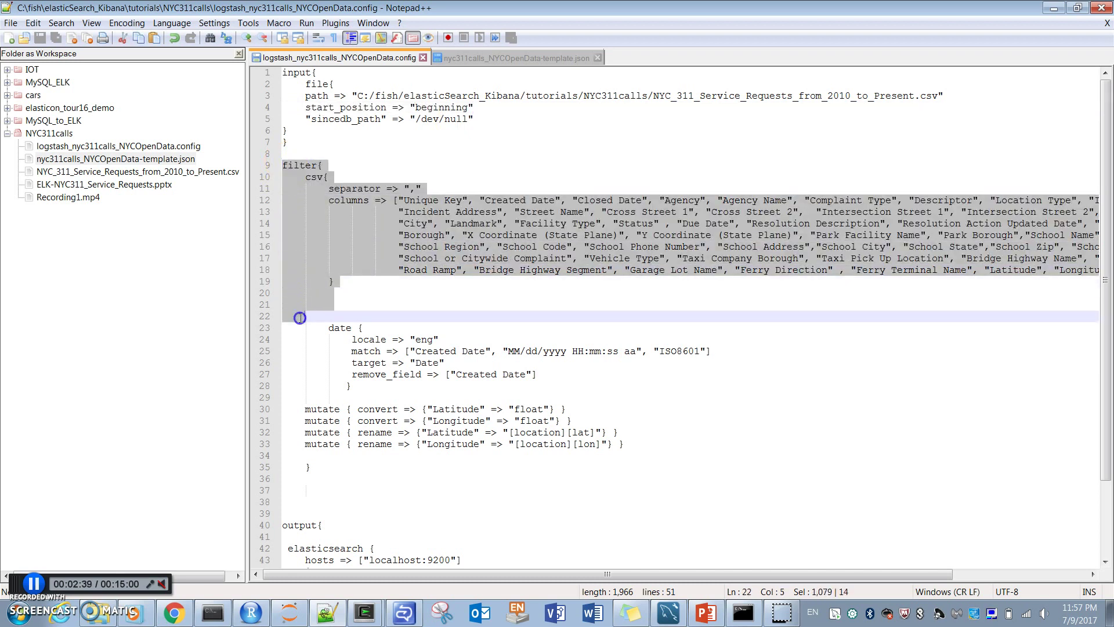
left_click(360, 200)
left_click(328, 188)
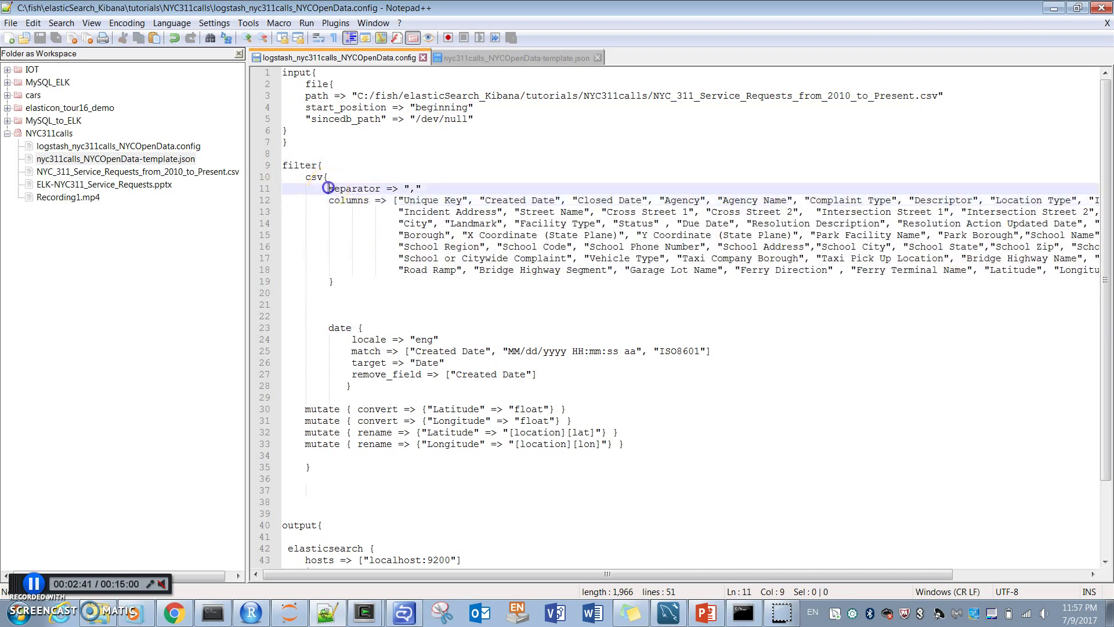
left_click_drag(328, 187, 428, 186)
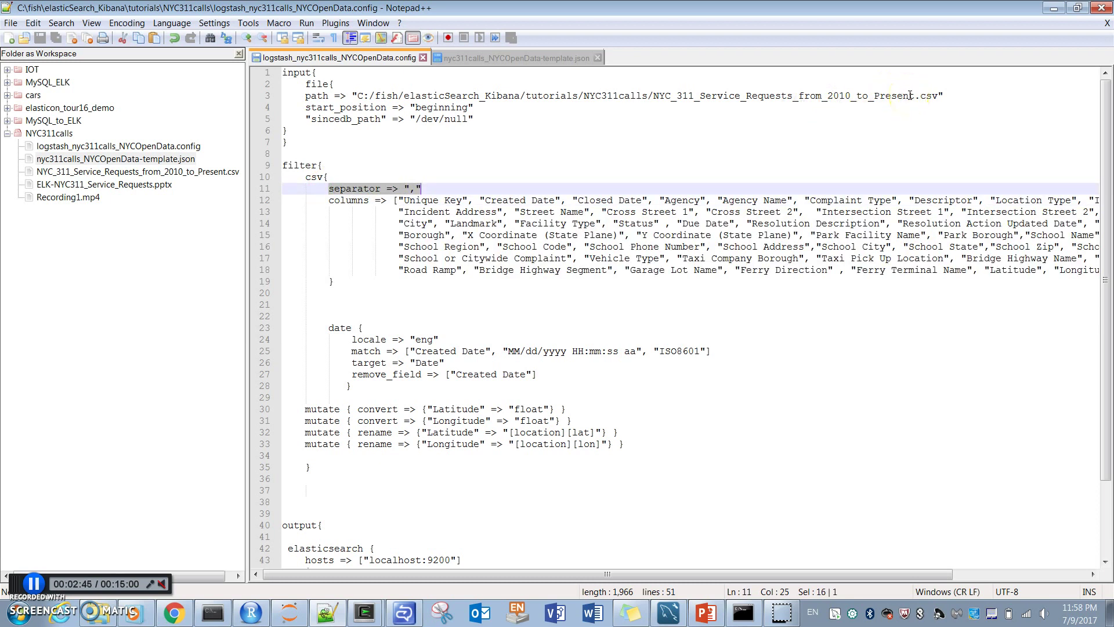
left_click(429, 185)
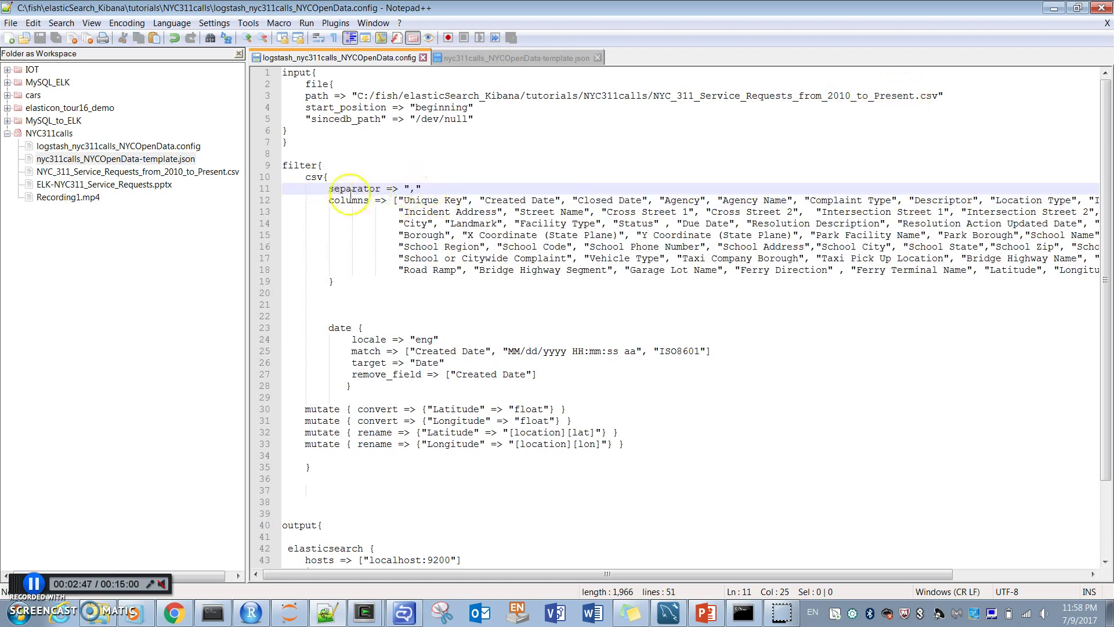
left_click(328, 200)
left_click_drag(327, 201, 346, 281)
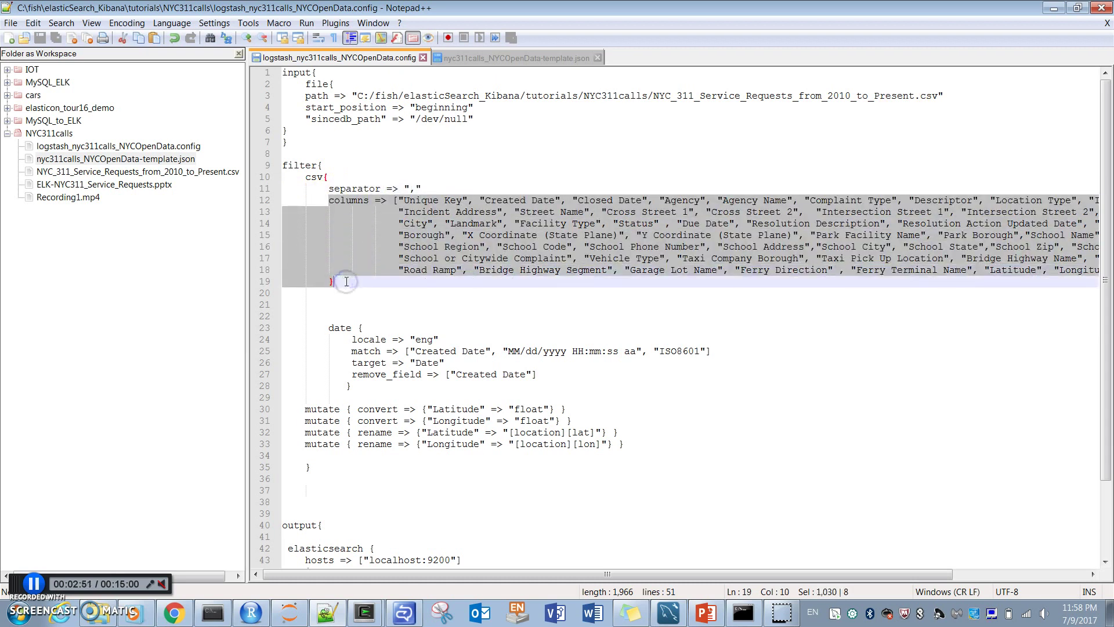
Expand the NYC OpenData 311 Service Requests column list to all 53 columns
left_click(170, 616)
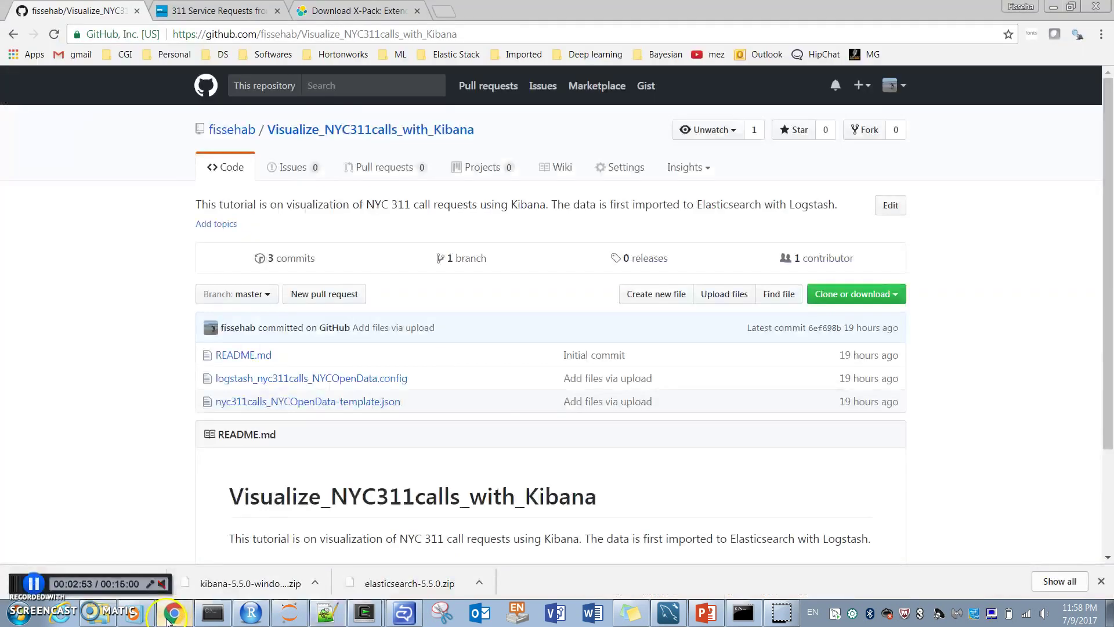
left_click(213, 10)
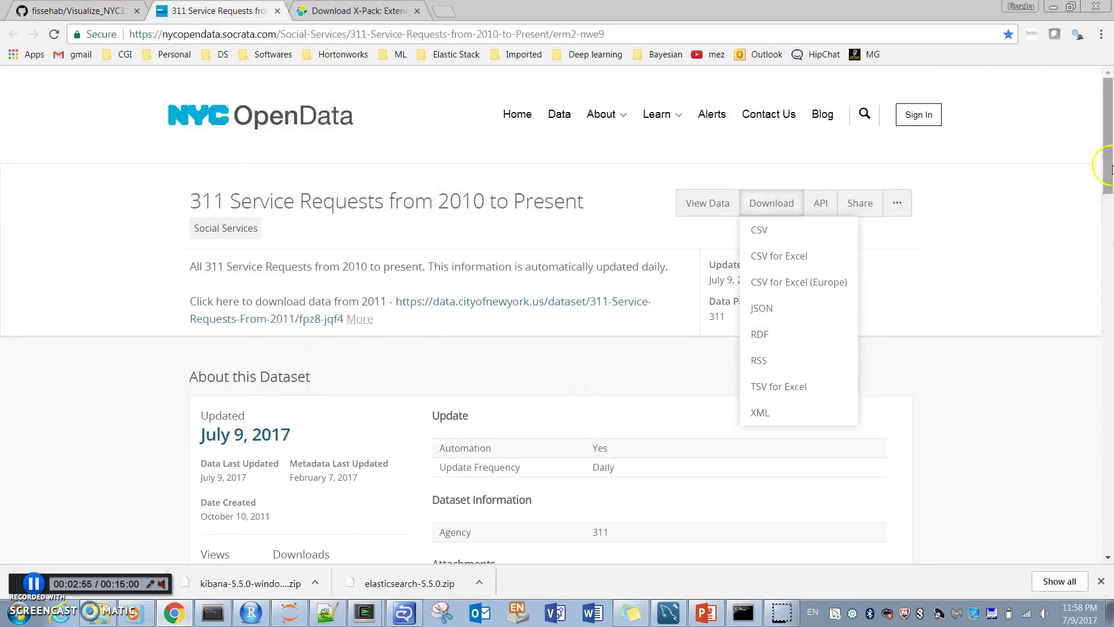
left_click_drag(1112, 168, 1111, 342)
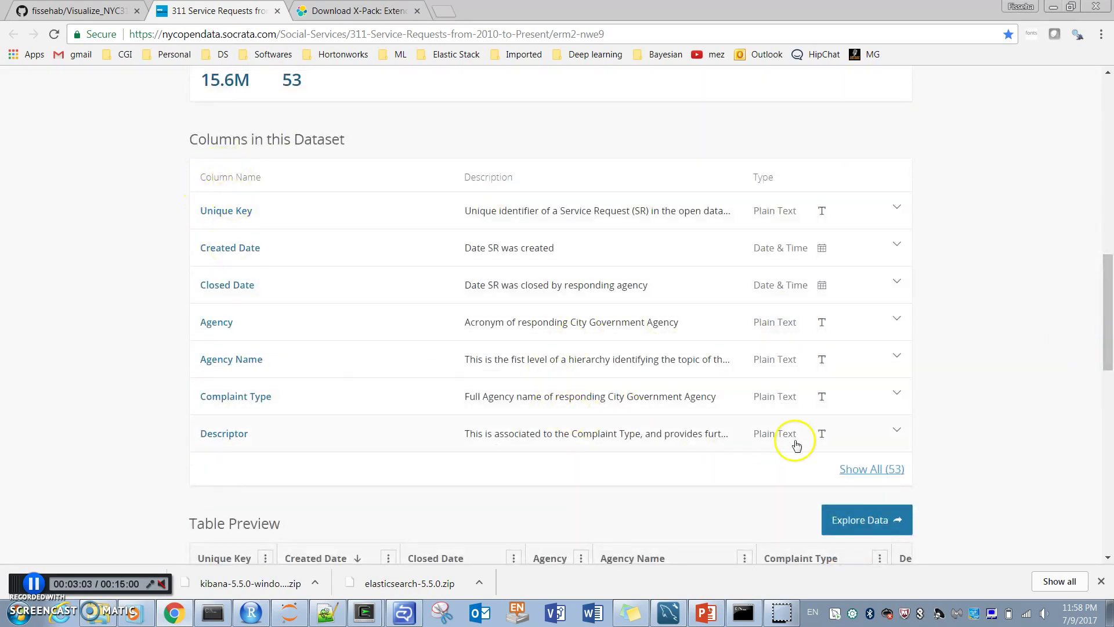
left_click(858, 469)
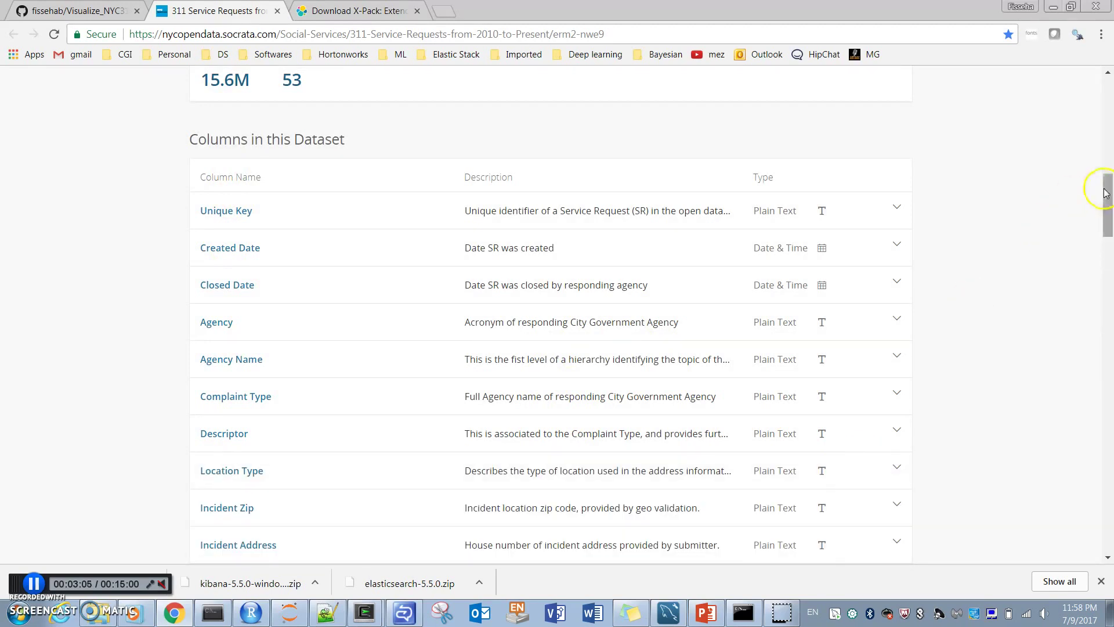
left_click_drag(1108, 191, 1109, 231)
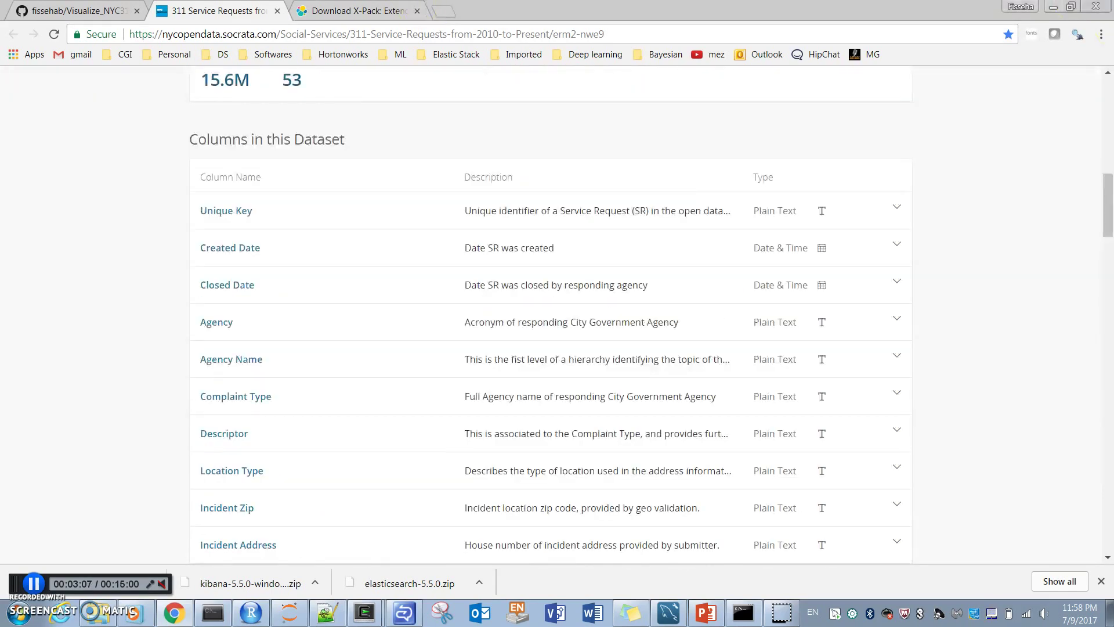
key("alt+Tab")
Highlight the csv columns list in the Logstash config once more
left_click(514, 213)
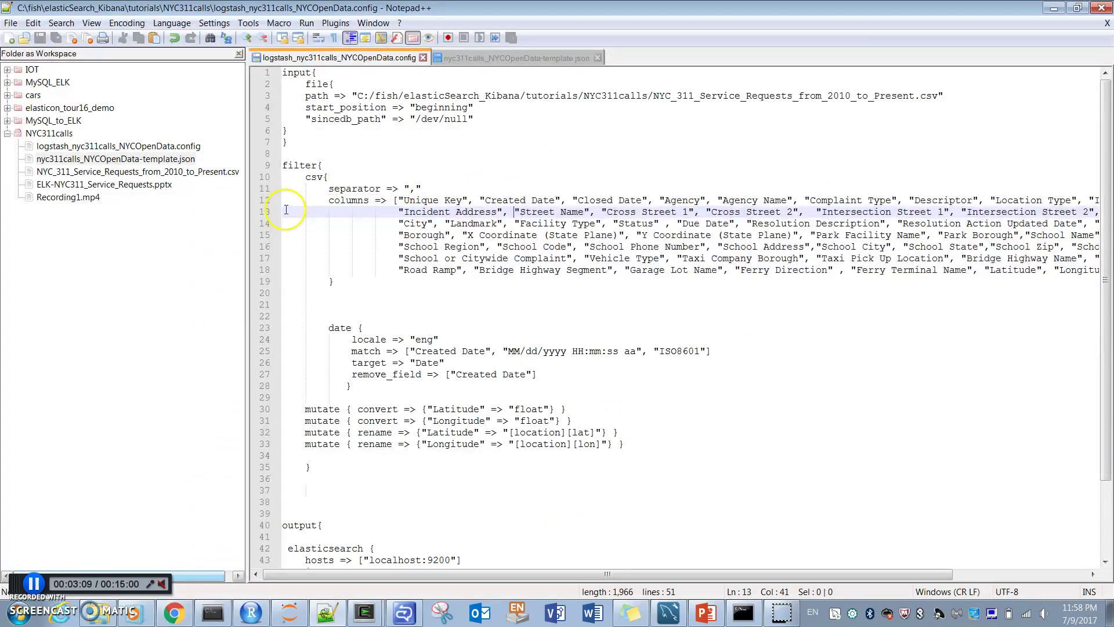
left_click_drag(327, 200, 348, 283)
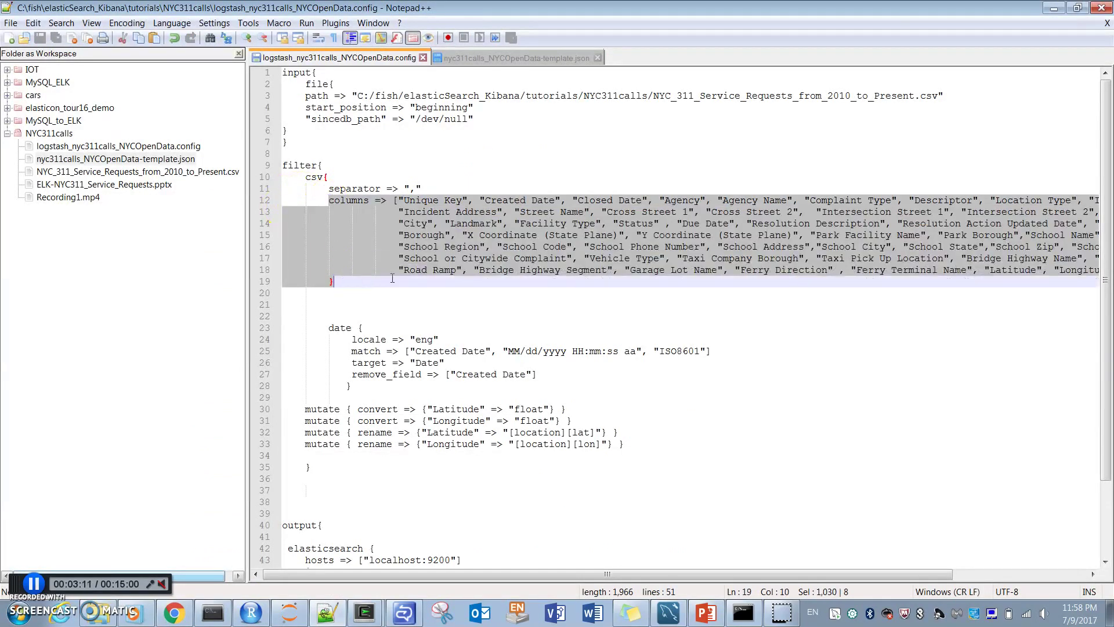
left_click(554, 271)
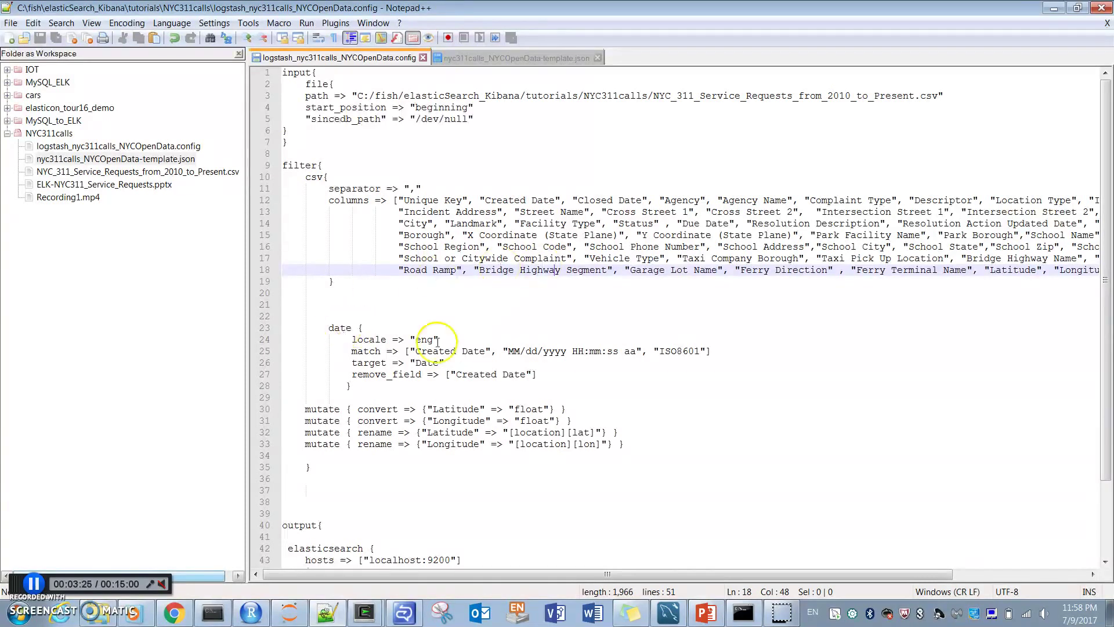
Highlight the date filter, its Created Date column and the MM part of the date pattern
double_click(338, 328)
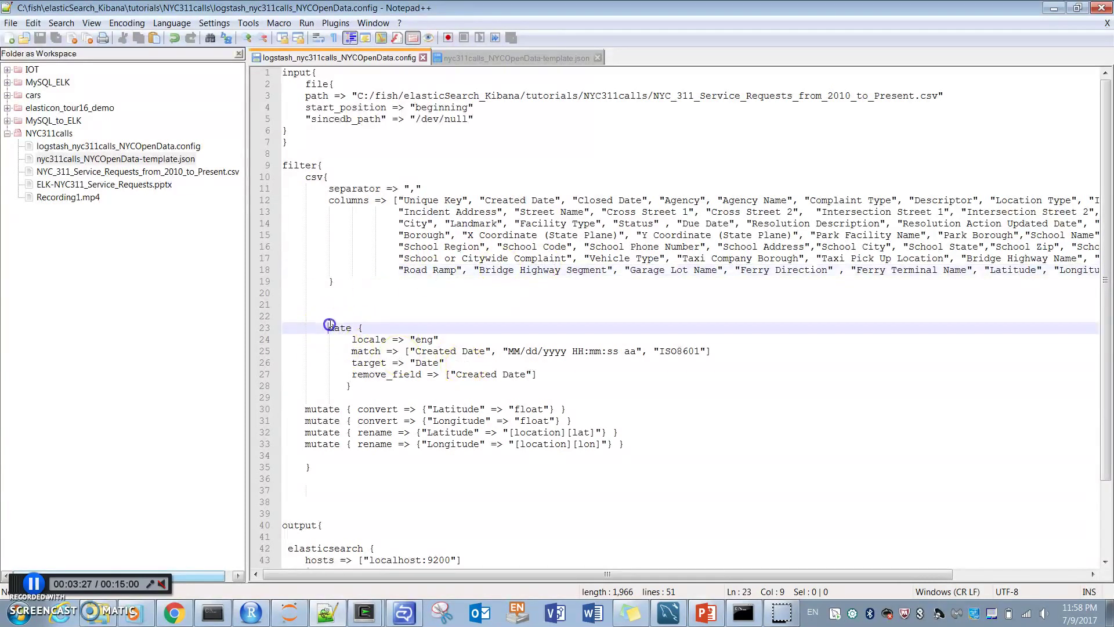
left_click(487, 199)
left_click_drag(488, 200, 554, 200)
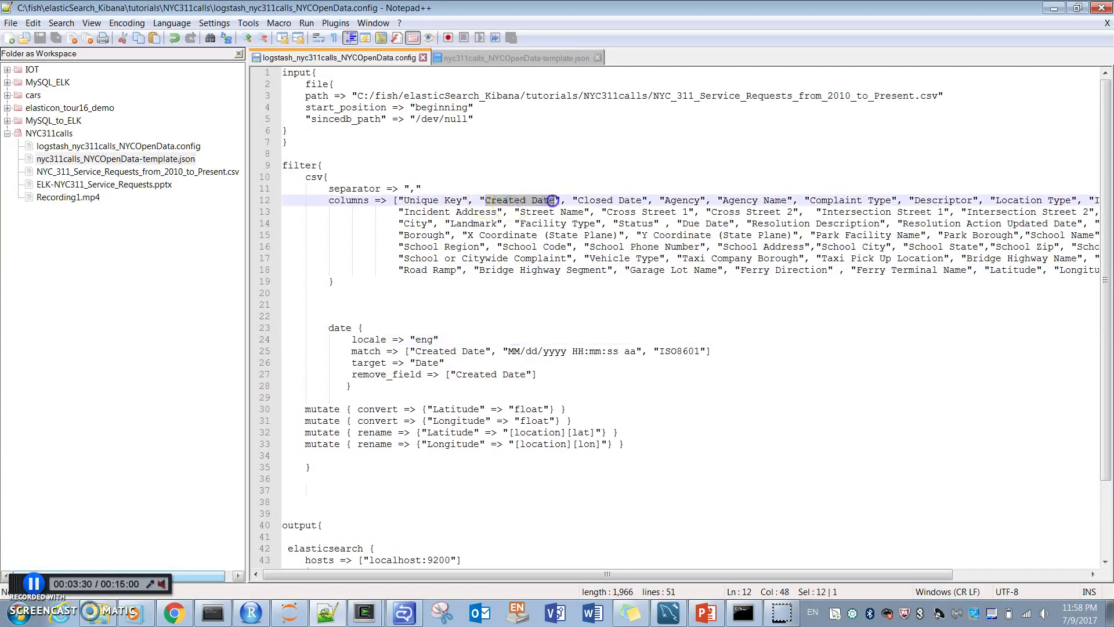
left_click(536, 360)
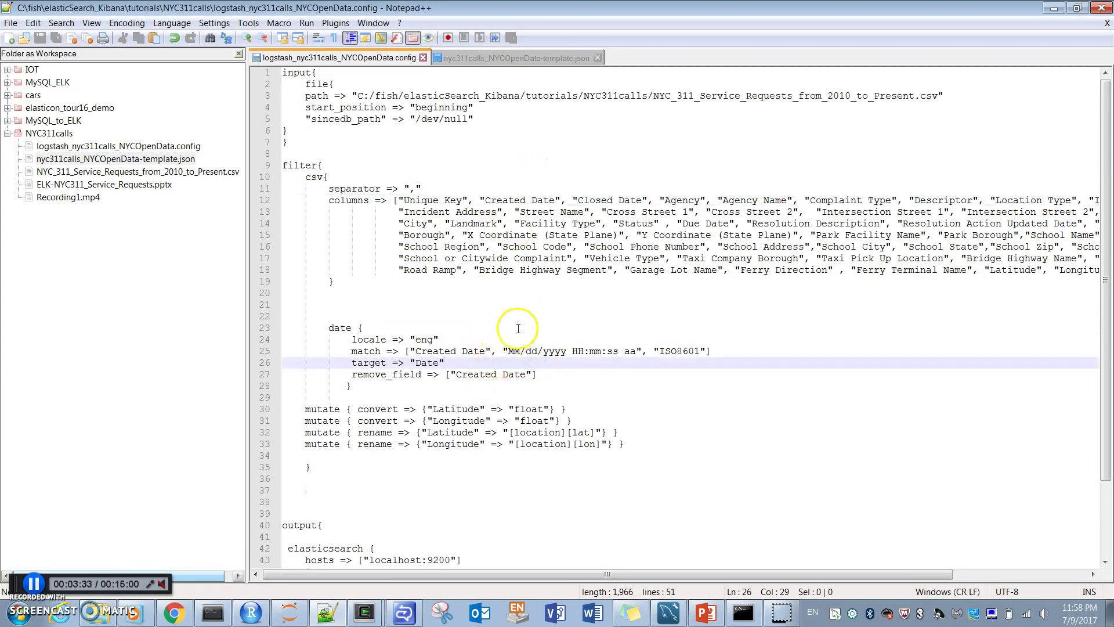
left_click_drag(507, 351, 520, 351)
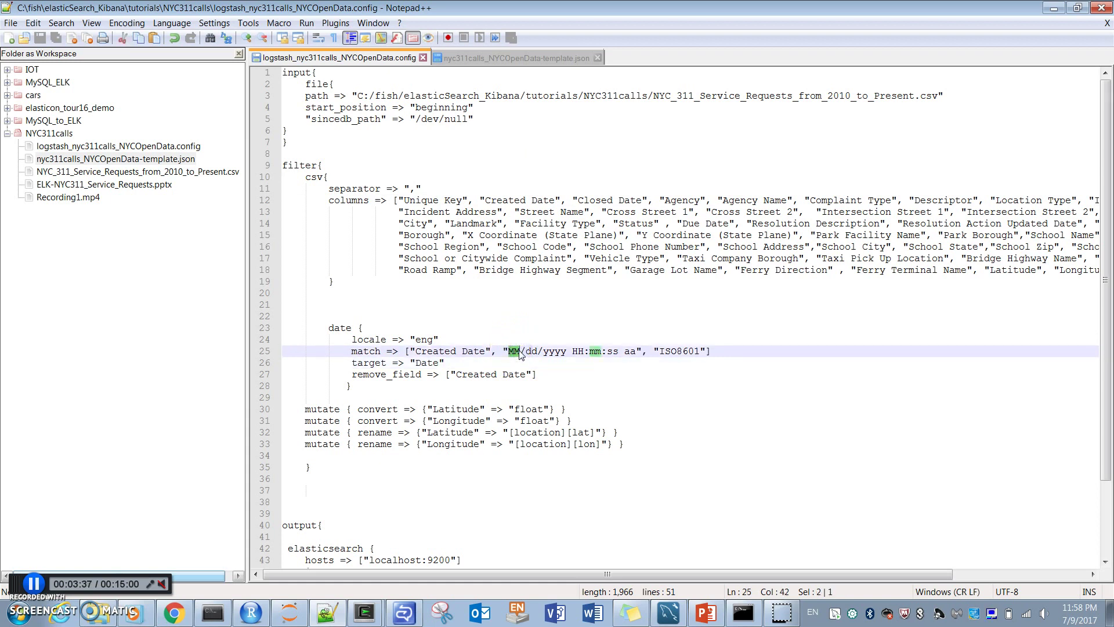
left_click(537, 352)
left_click_drag(507, 350, 561, 350)
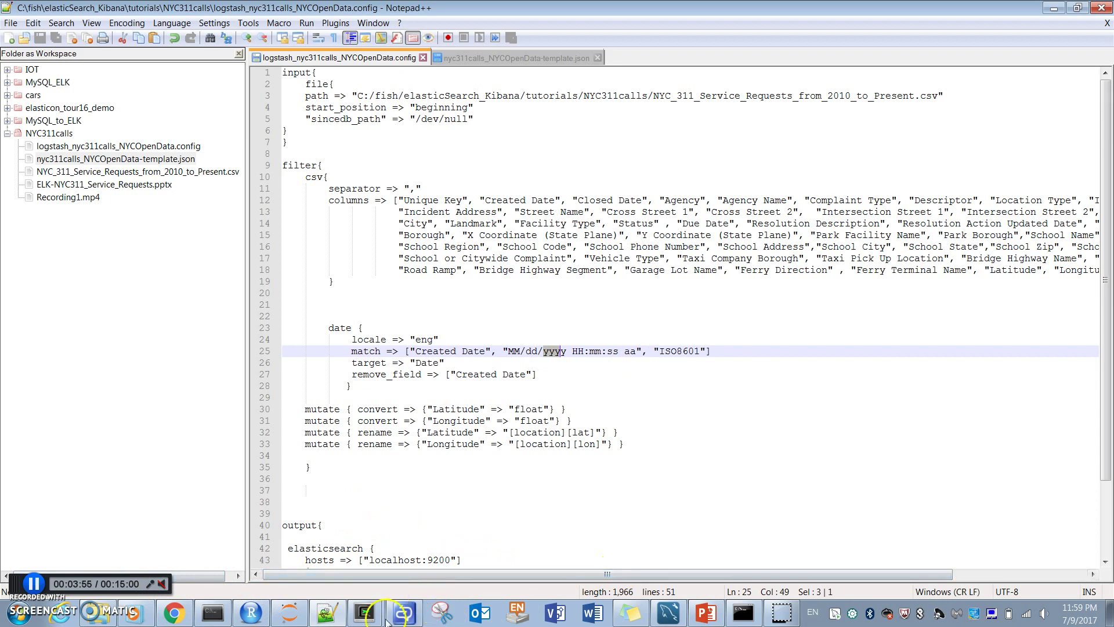
Bring the MySQL_ELK Cygwin terminal to the front and move it higher up
left_click(316, 559)
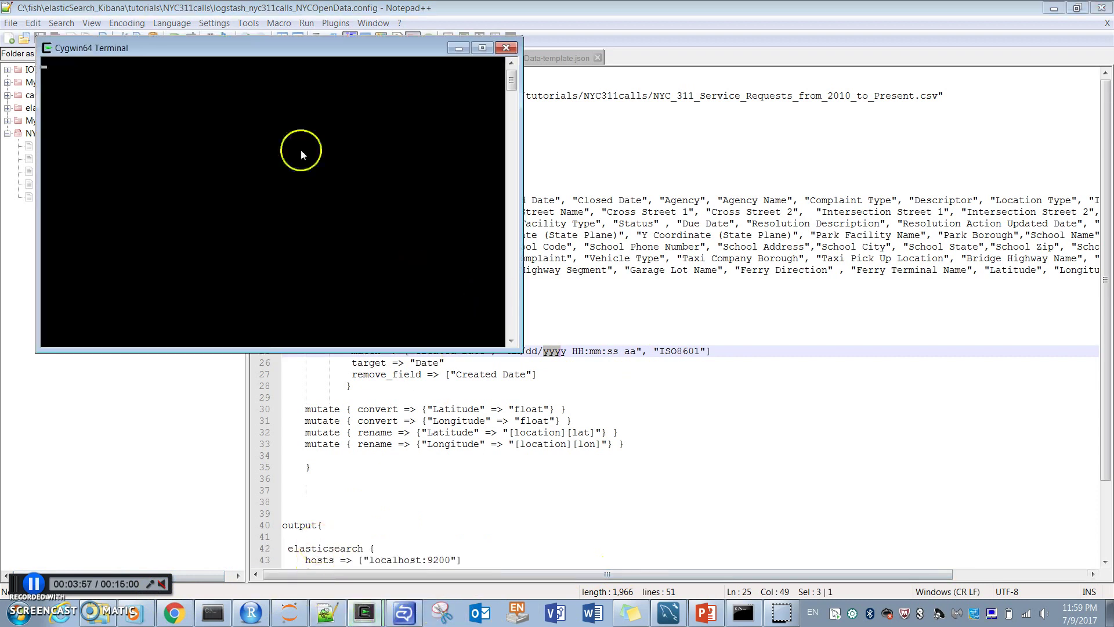
left_click(364, 612)
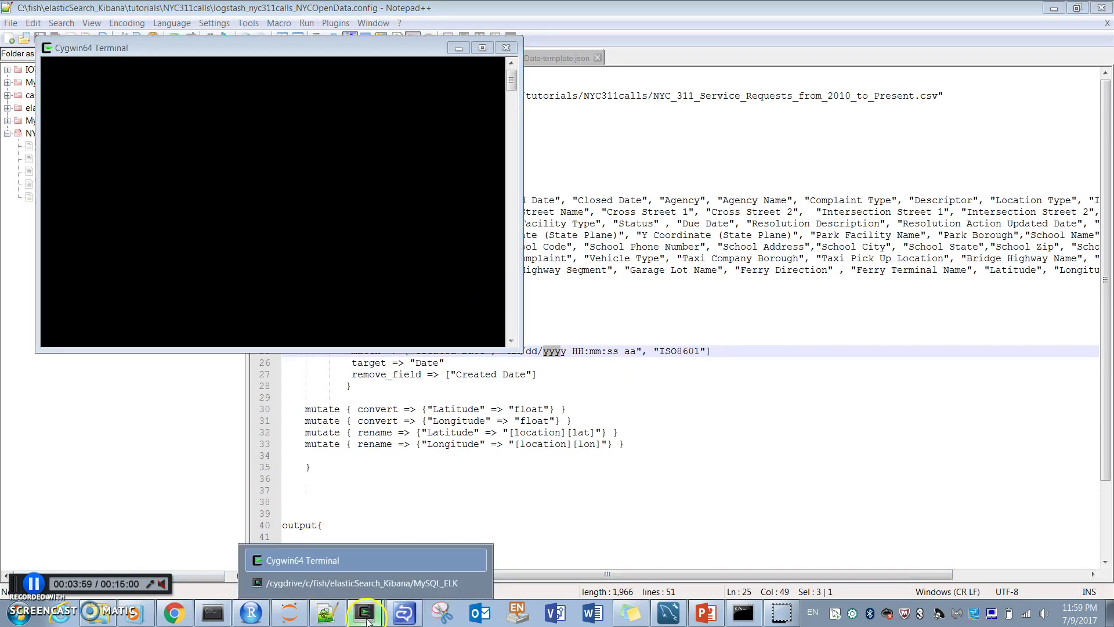
left_click(356, 583)
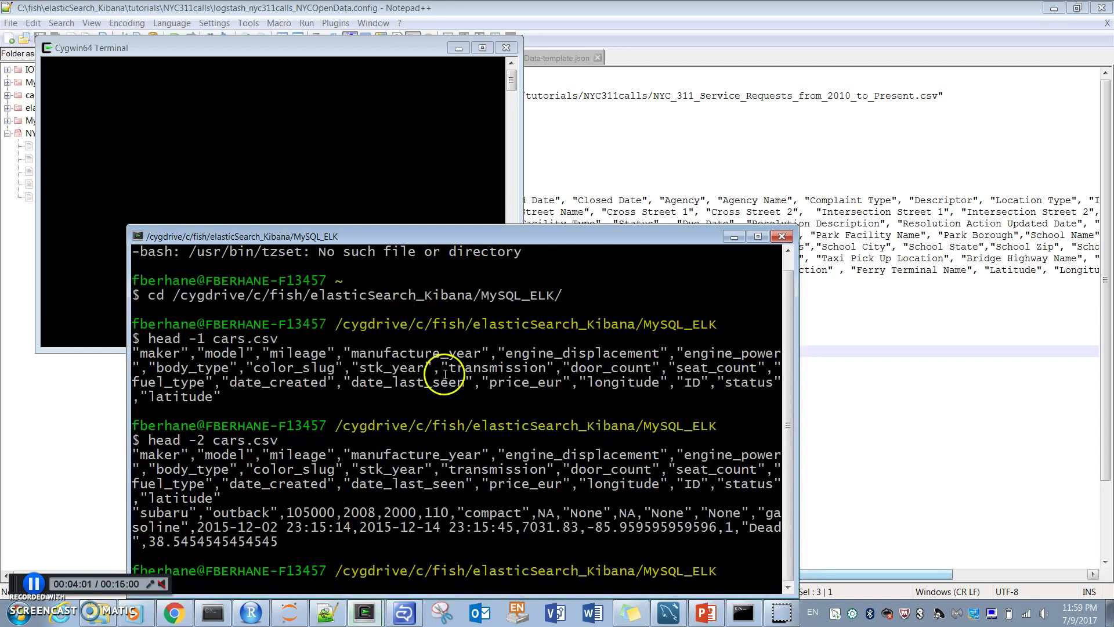
left_click_drag(492, 240, 498, 118)
Navigate into tutorials/NYC311calls, listing each folder's contents along the way
type("cd ..")
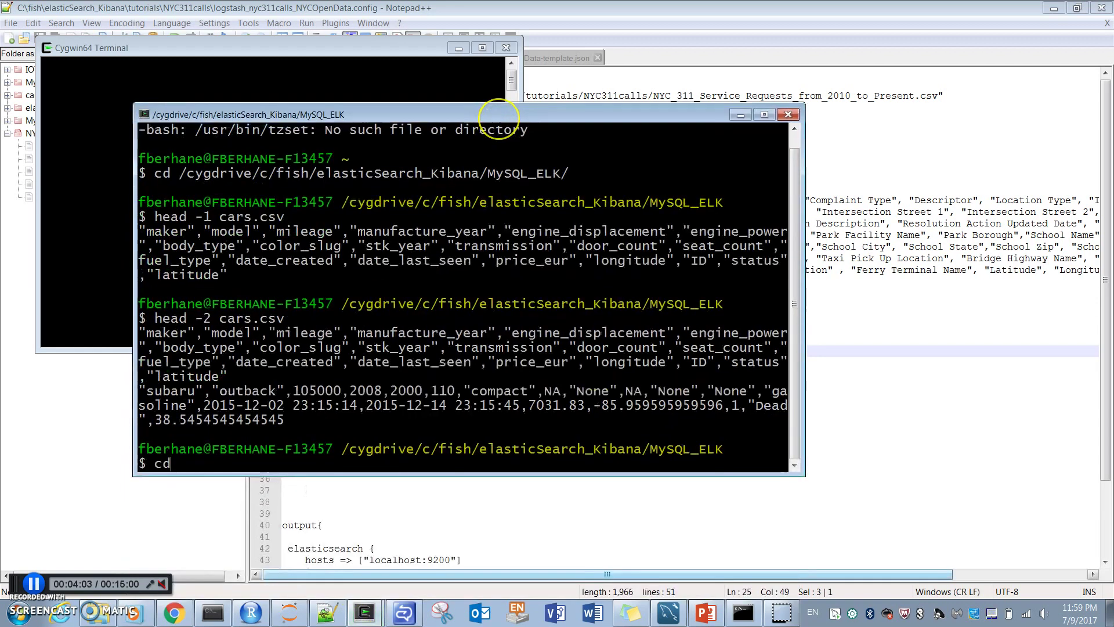
key("Return")
type("ls'")
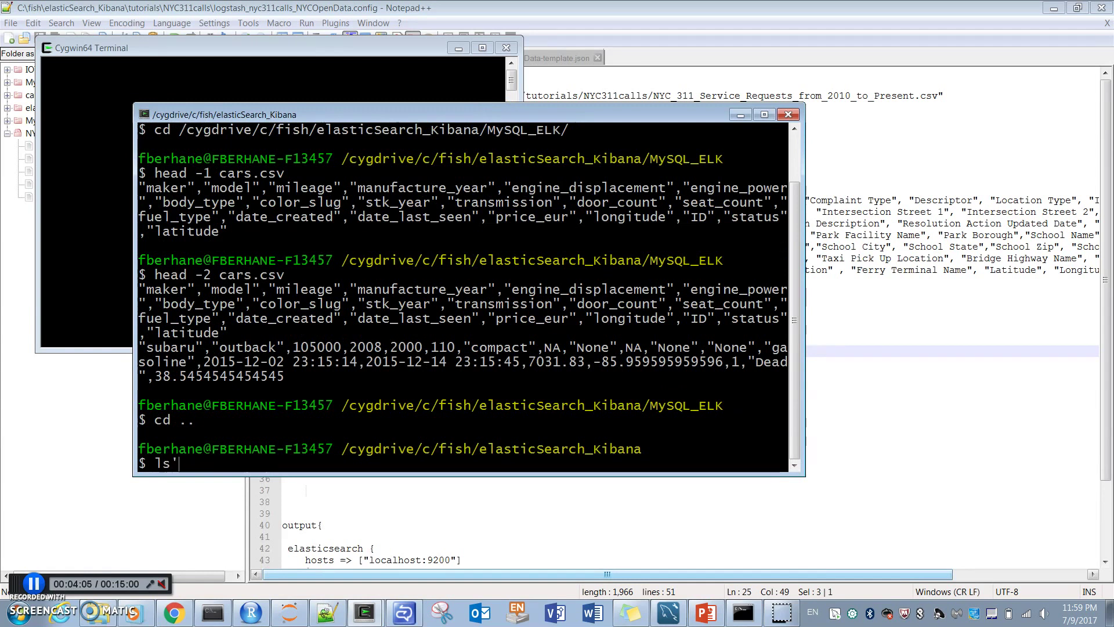
key("Return")
type("c")
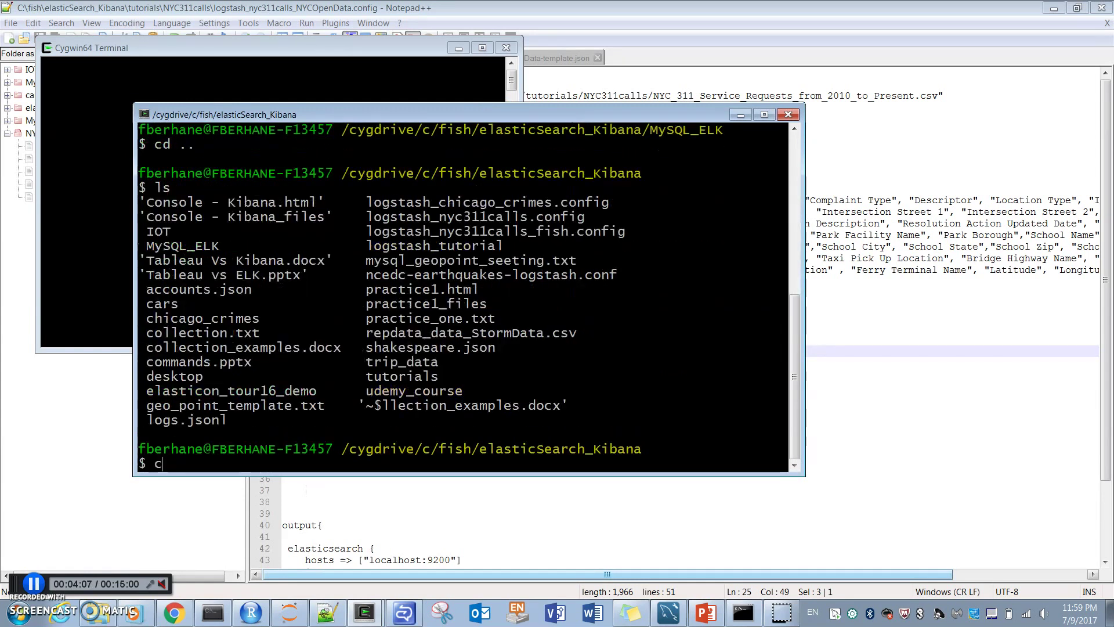
type("d t")
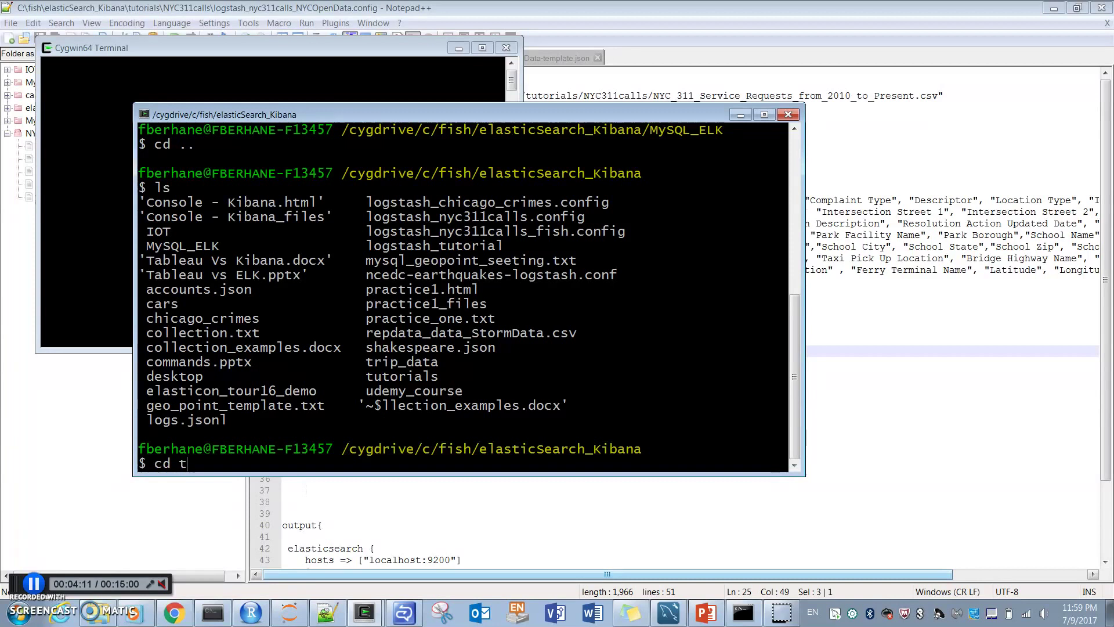
type("u")
key("Tab")
key("Return")
type("ls")
key("Return")
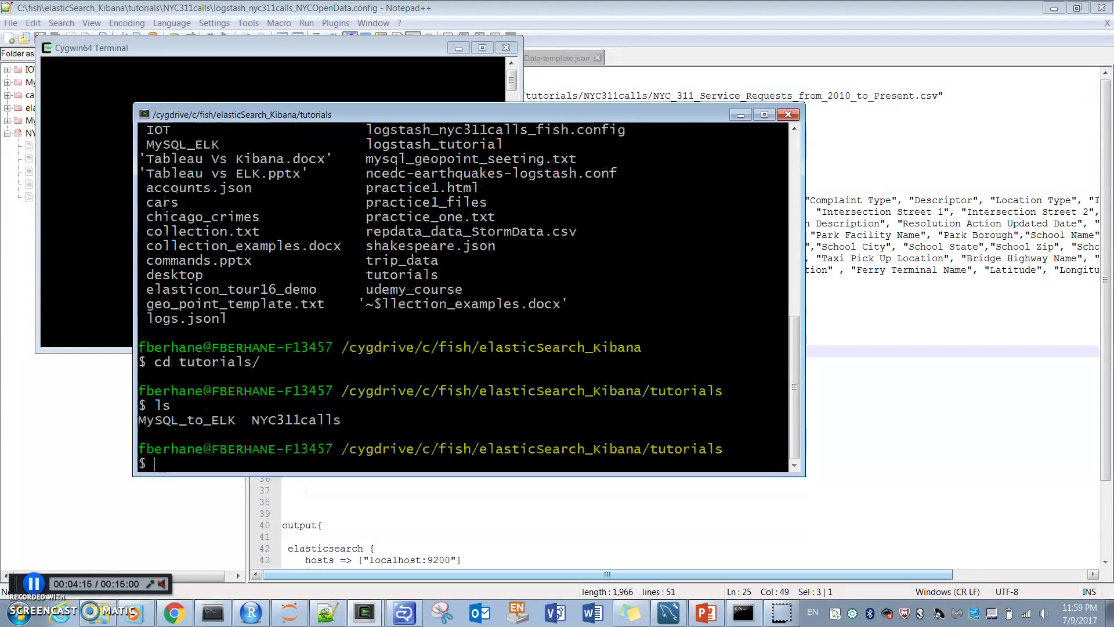
type("cd N")
key("Tab")
key("Return")
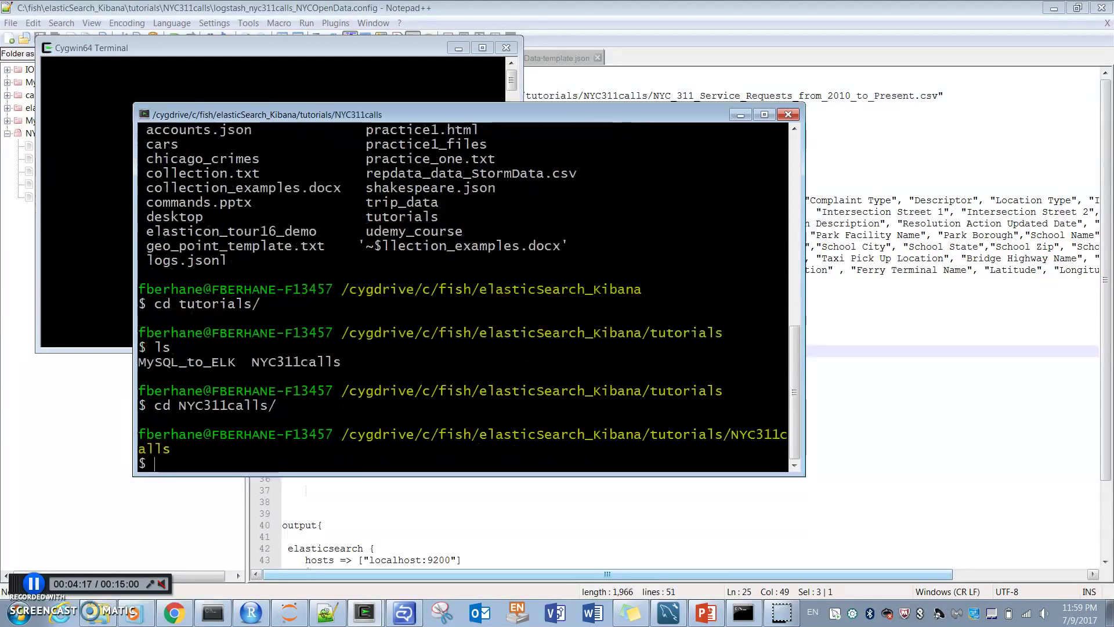
type("ls")
key("Return")
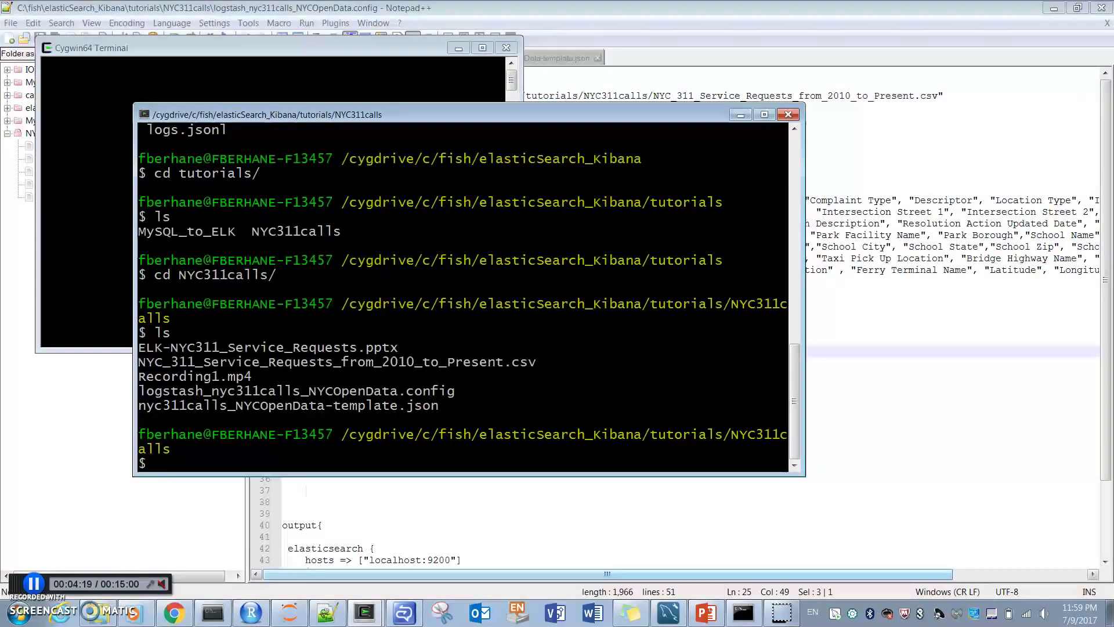
Print the CSV's first two lines with head -2 and highlight the 12/21/2016 PM timestamp
type("head -2 ")
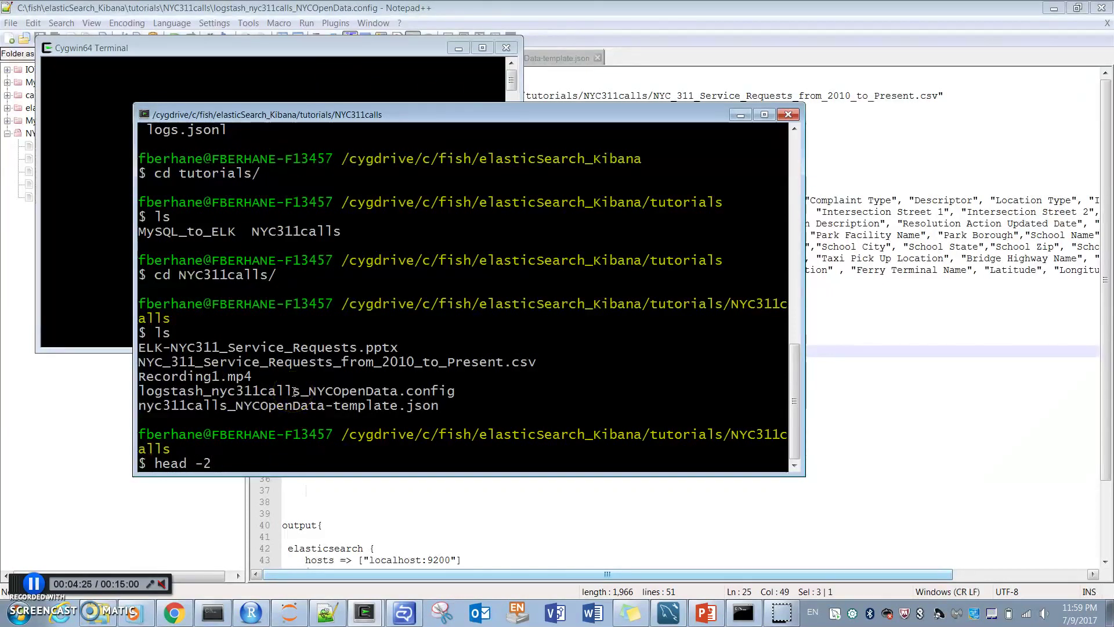
type("NYC")
key("Tab")
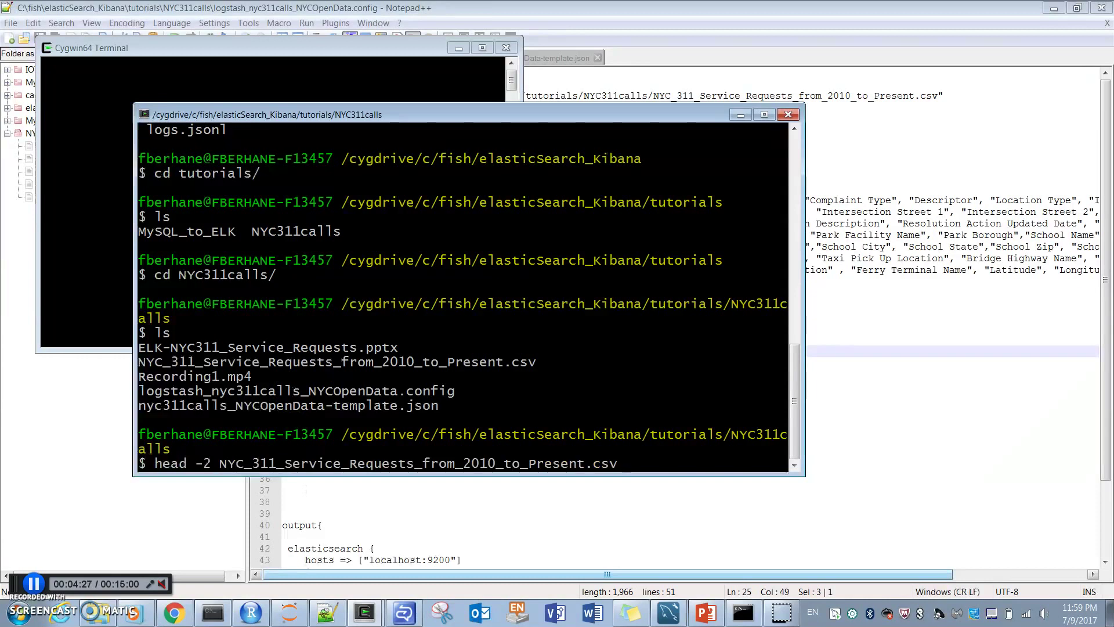
key("Return")
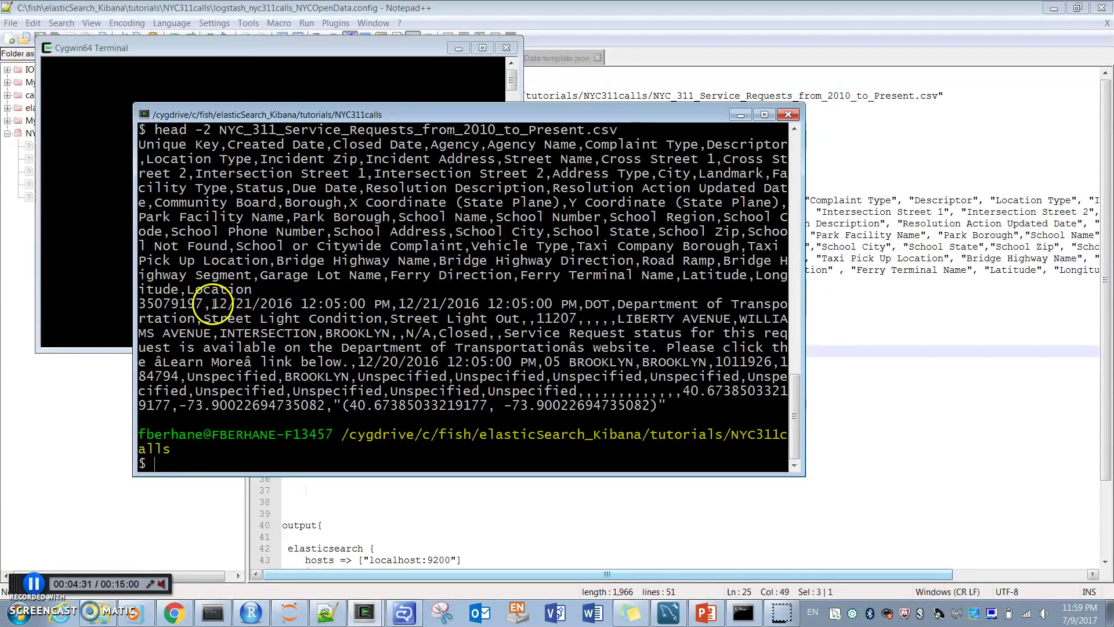
left_click_drag(211, 304, 360, 304)
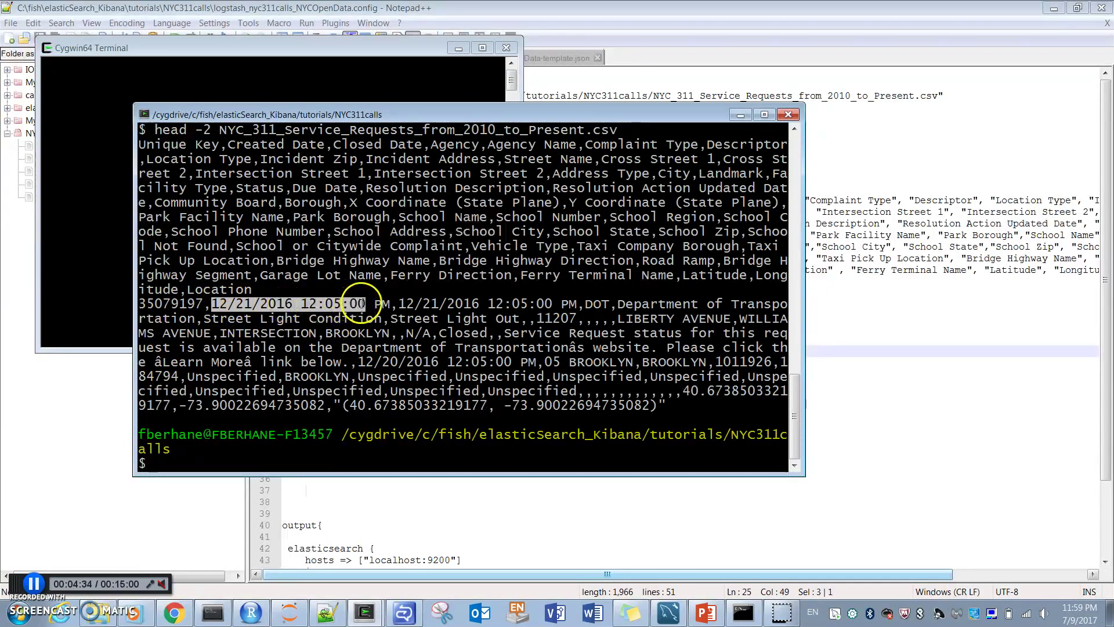
left_click(221, 303)
left_click_drag(211, 303, 365, 307)
double_click(380, 303)
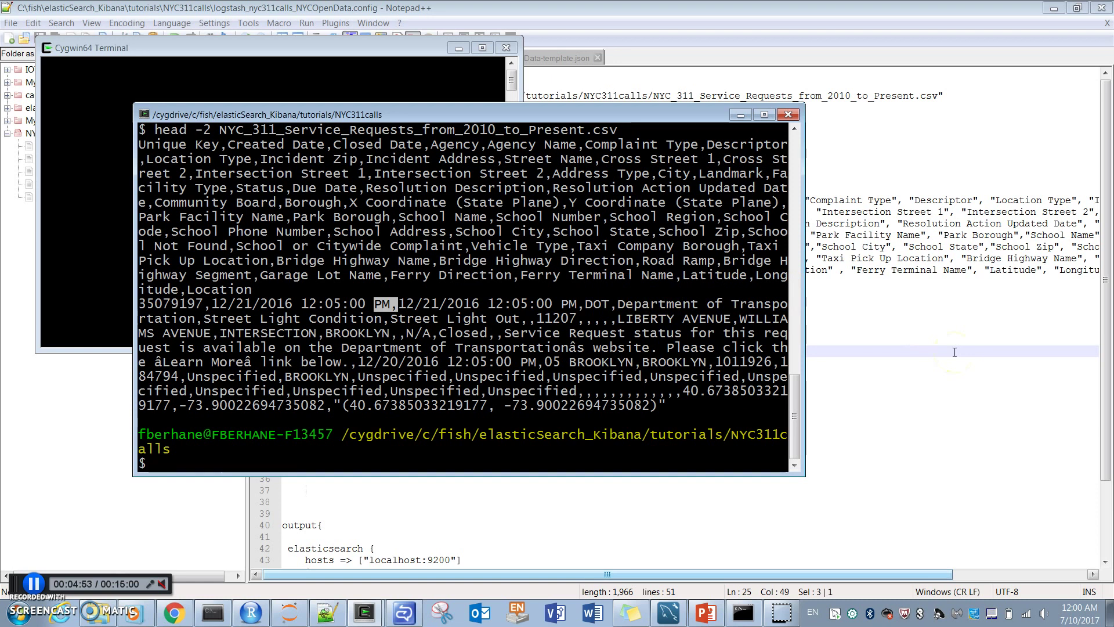
left_click(930, 359)
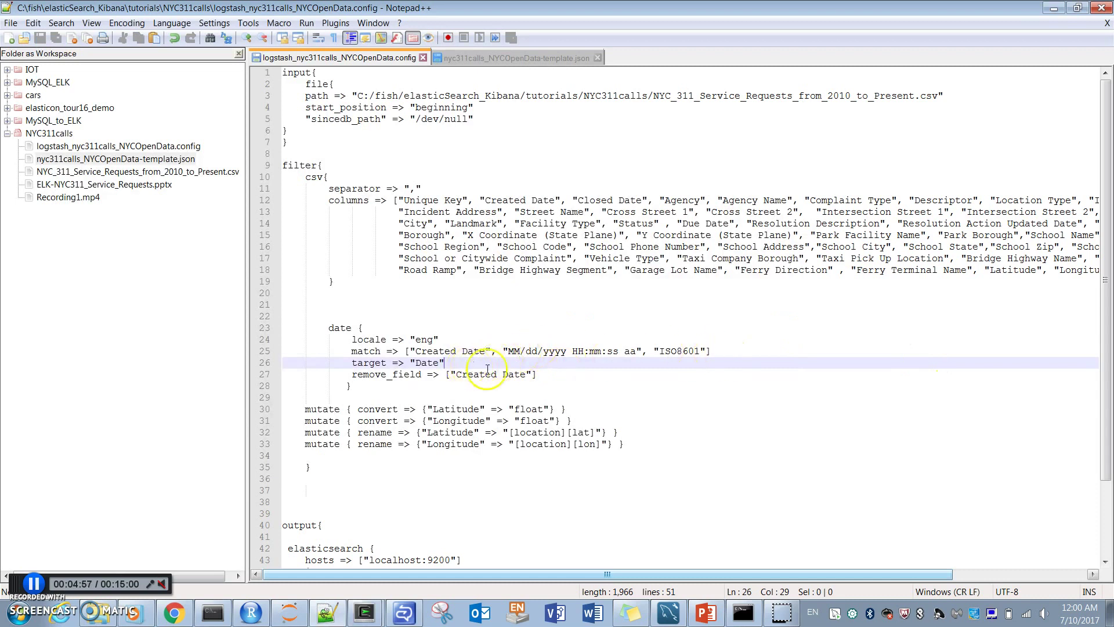
left_click_drag(326, 329, 356, 389)
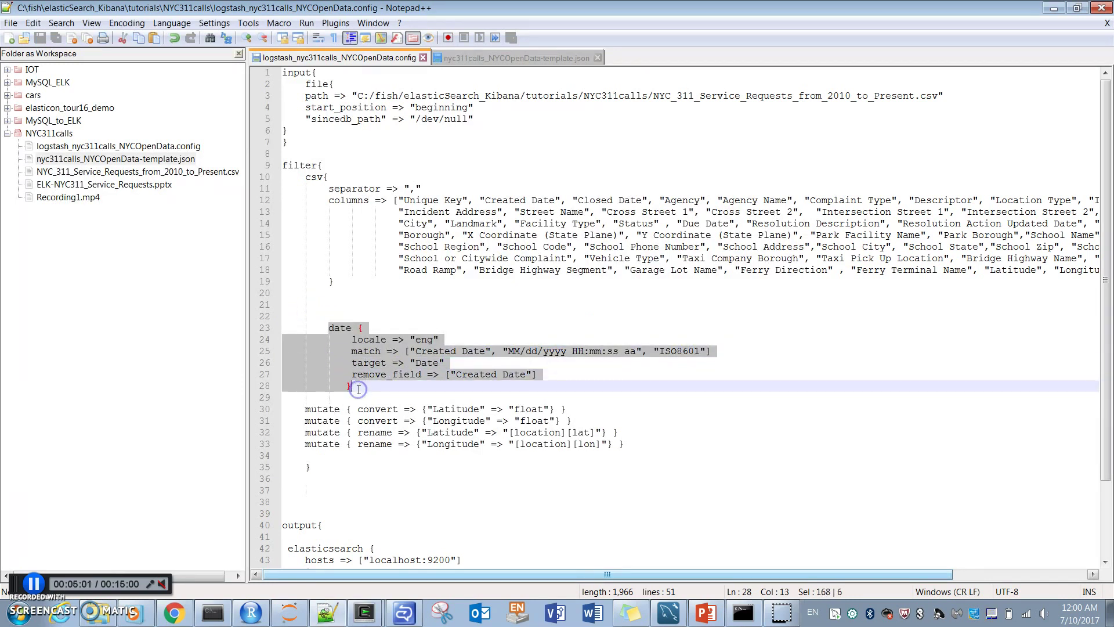
left_click(393, 374)
left_click_drag(352, 388, 283, 327)
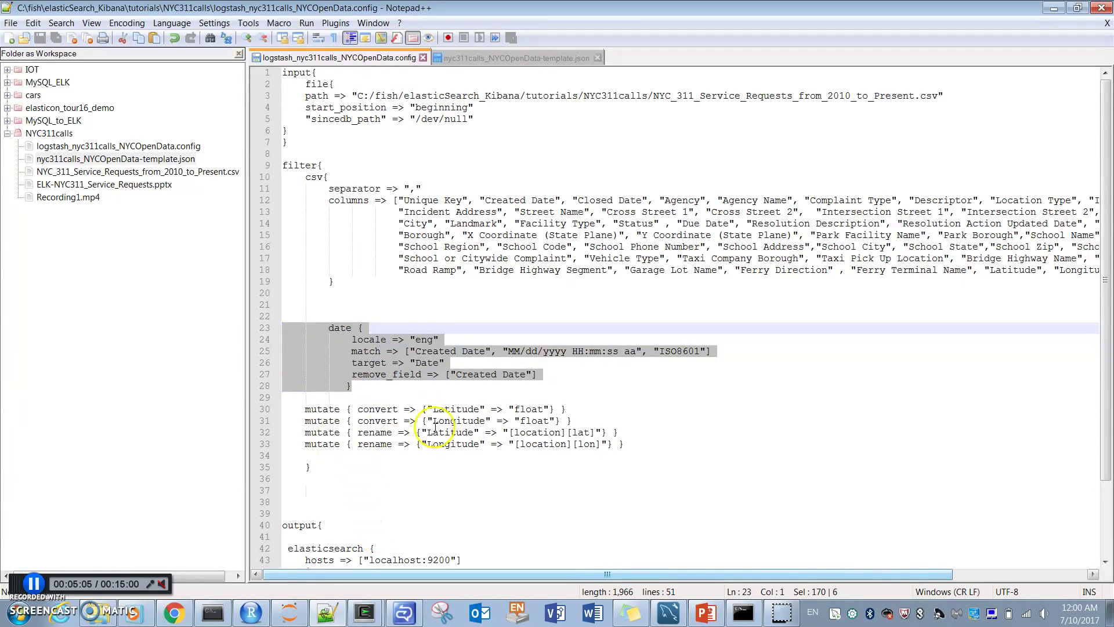
left_click(468, 421)
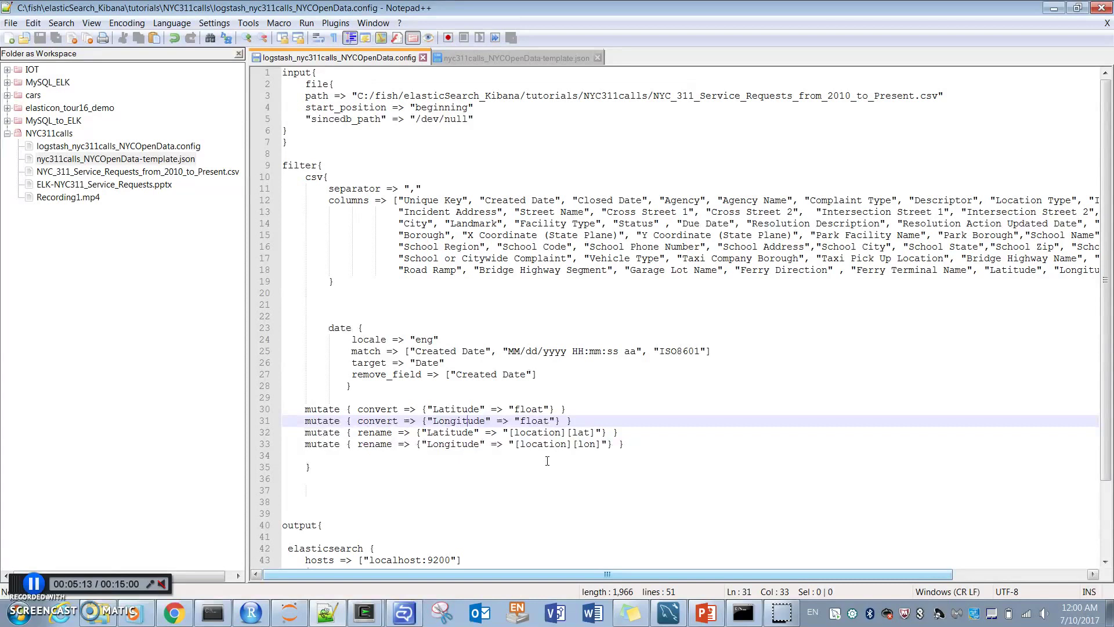
left_click(304, 407)
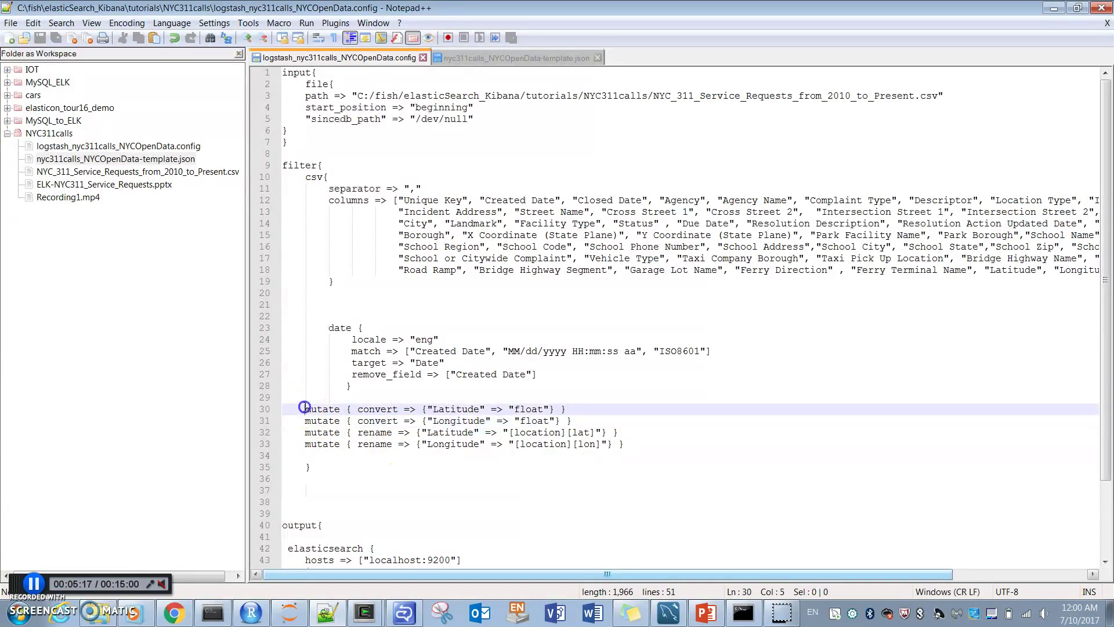
left_click_drag(304, 407, 614, 442)
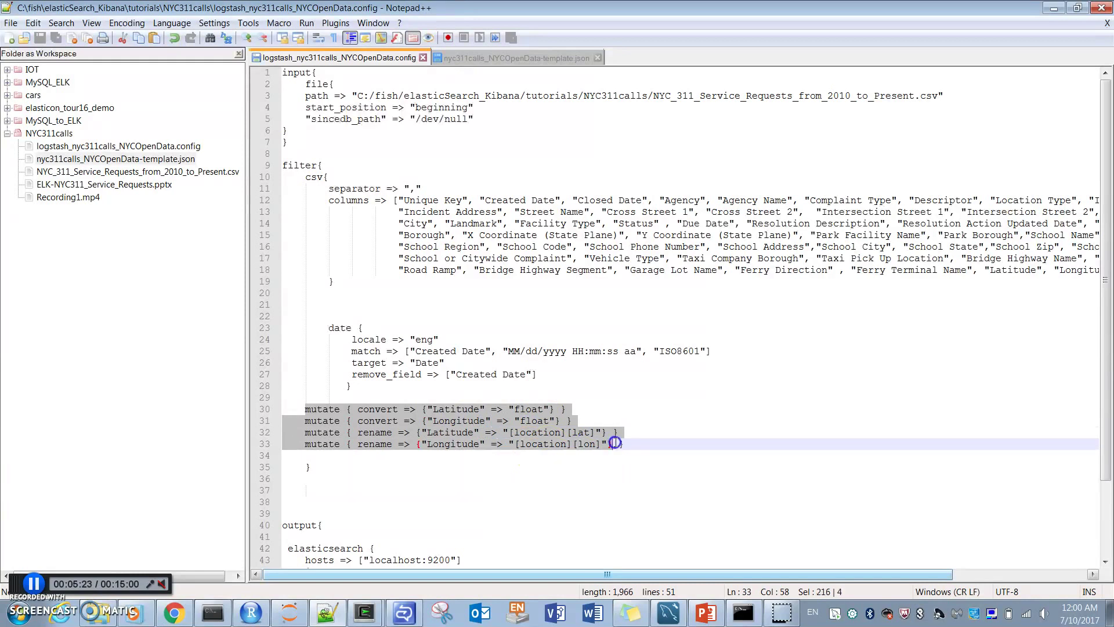
left_click(614, 443)
left_click_drag(513, 433, 561, 434)
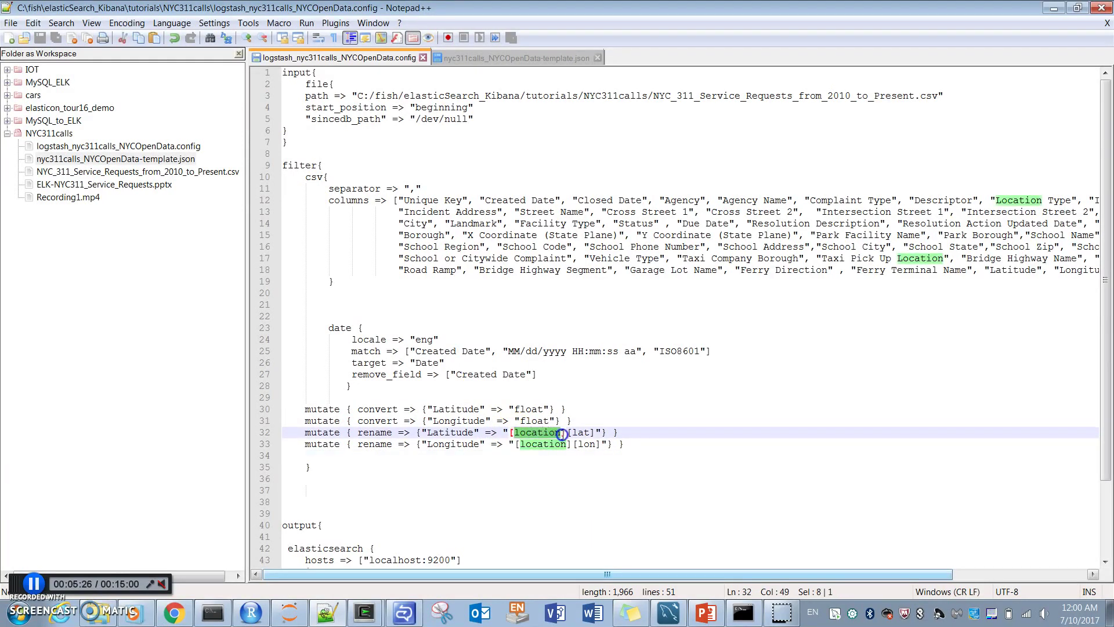
left_click(501, 58)
left_click(375, 208)
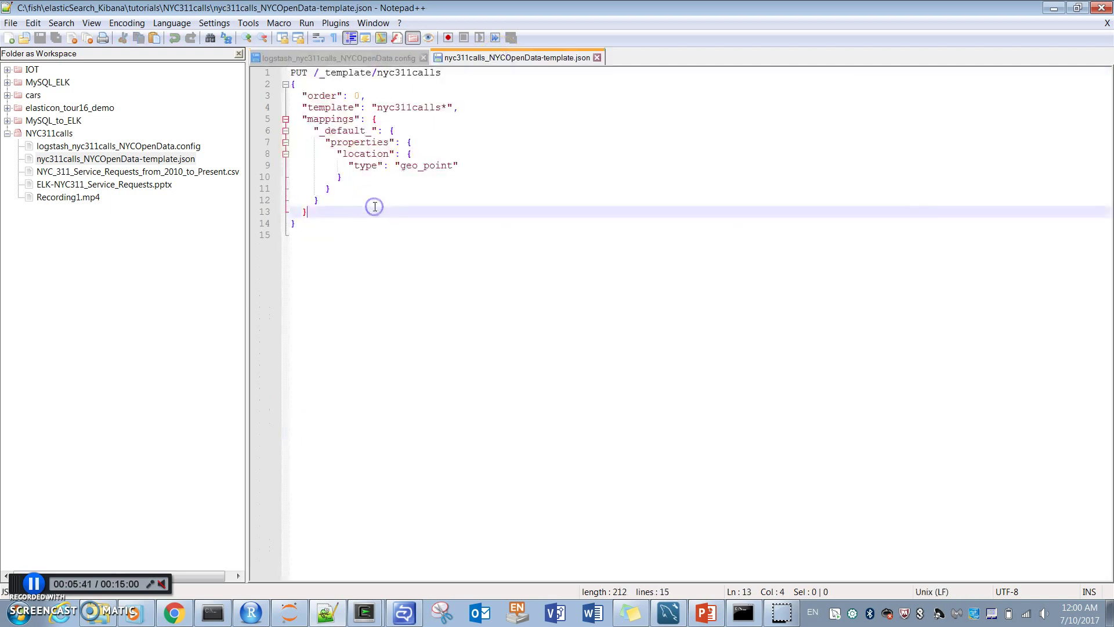
left_click(291, 72)
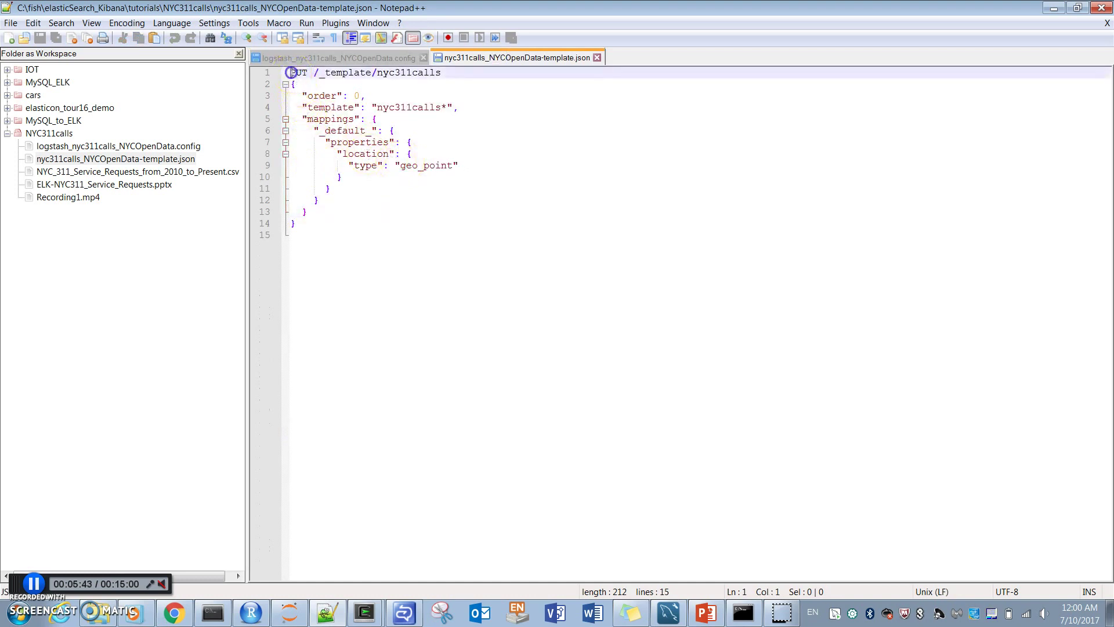
left_click_drag(292, 72, 299, 228)
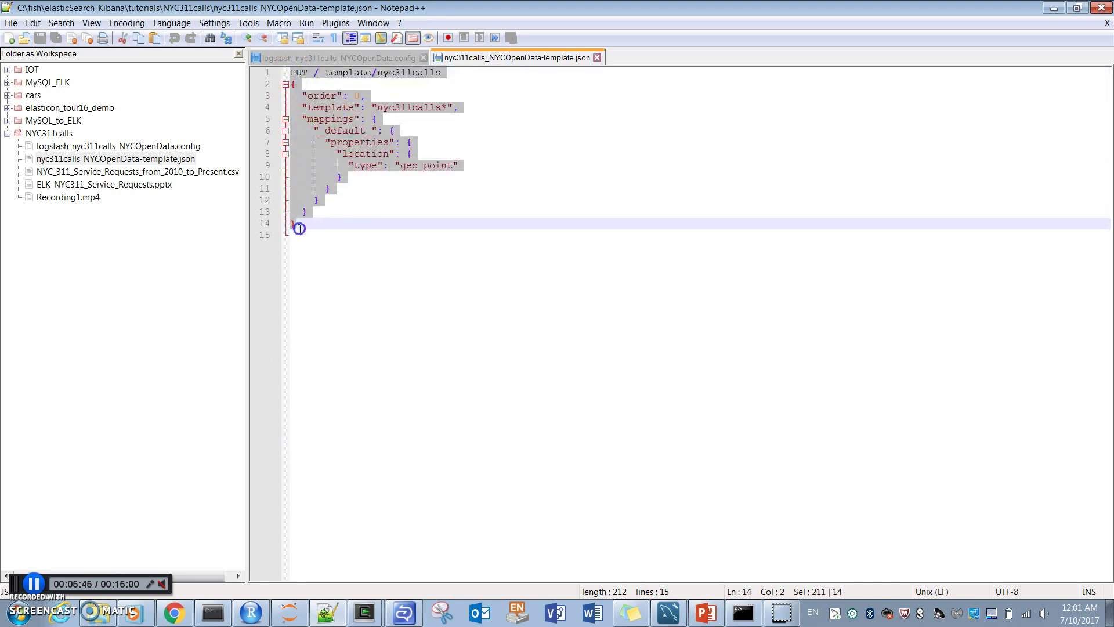
left_click(397, 232)
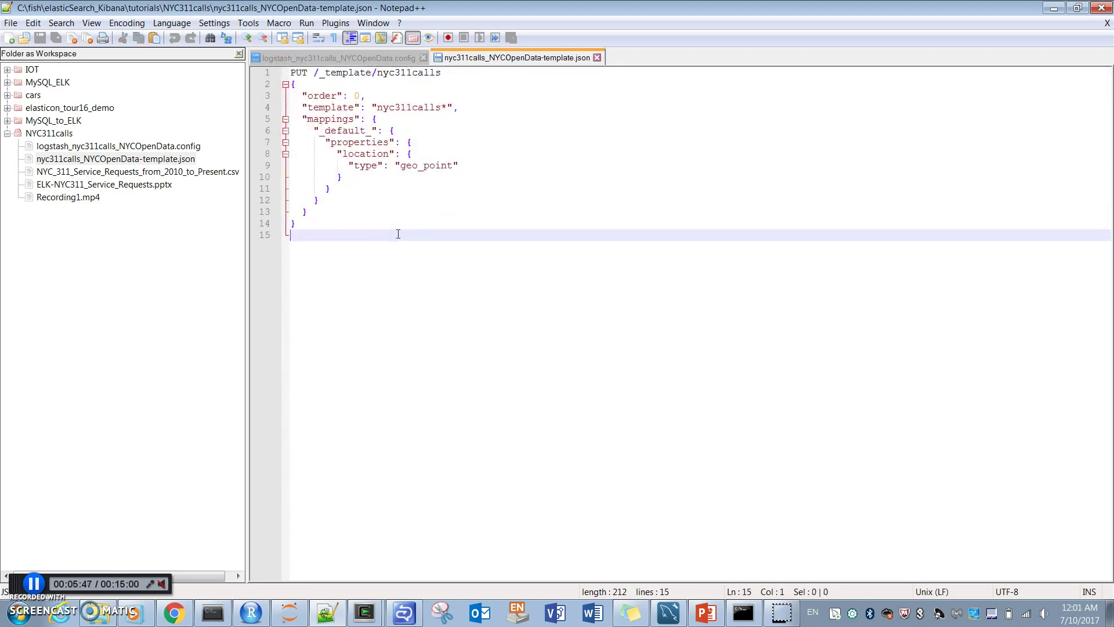
left_click_drag(341, 154, 452, 168)
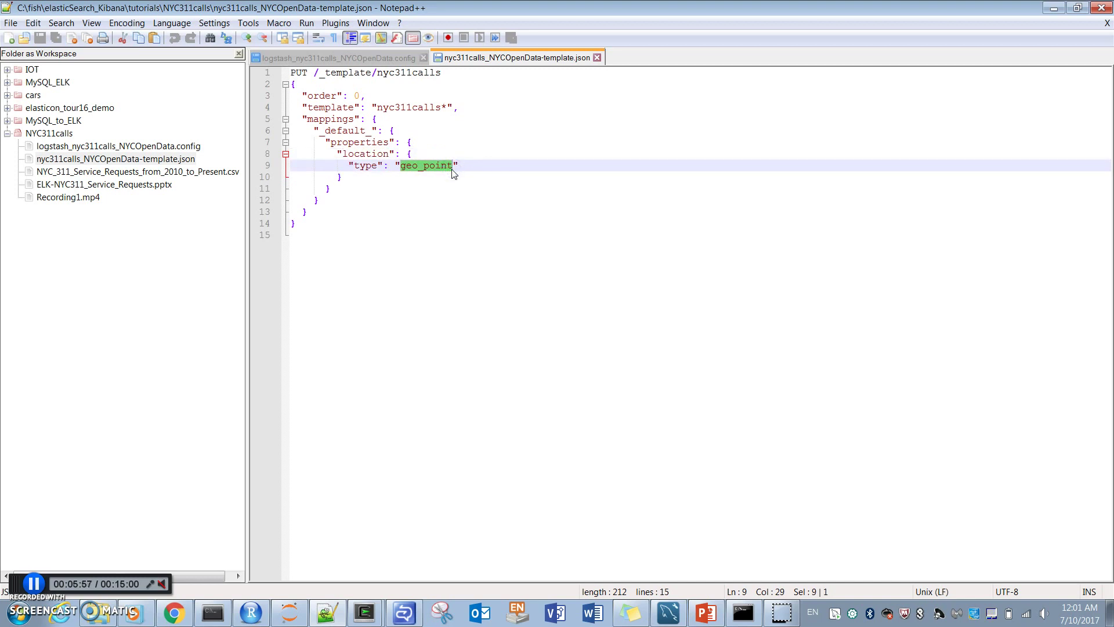
left_click(377, 59)
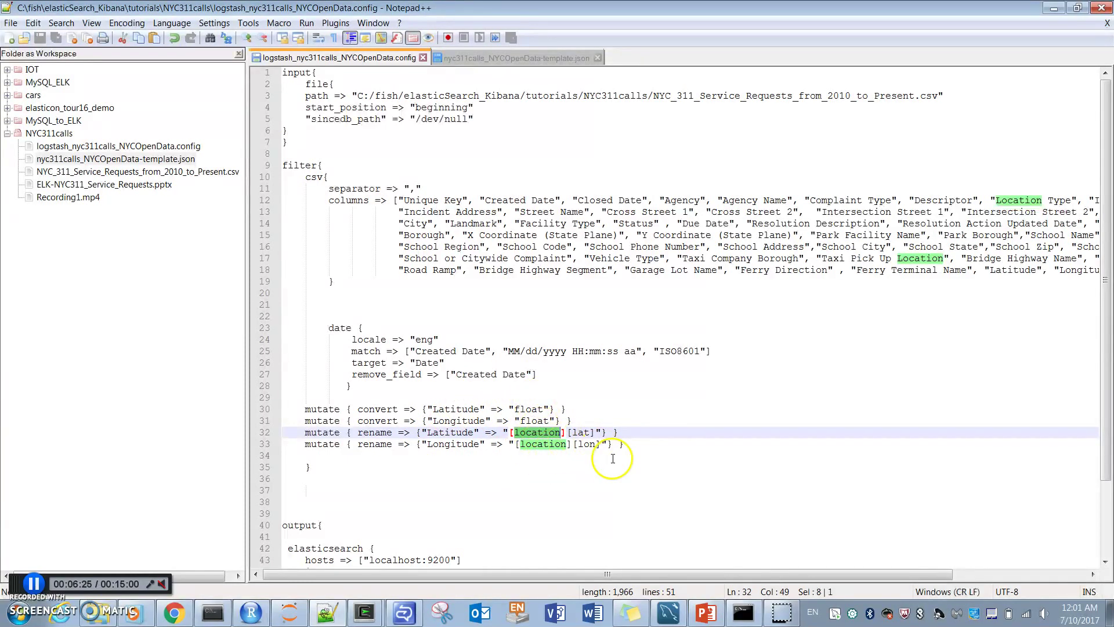
Highlight the location field on line 32 of the Logstash config
left_click(572, 445)
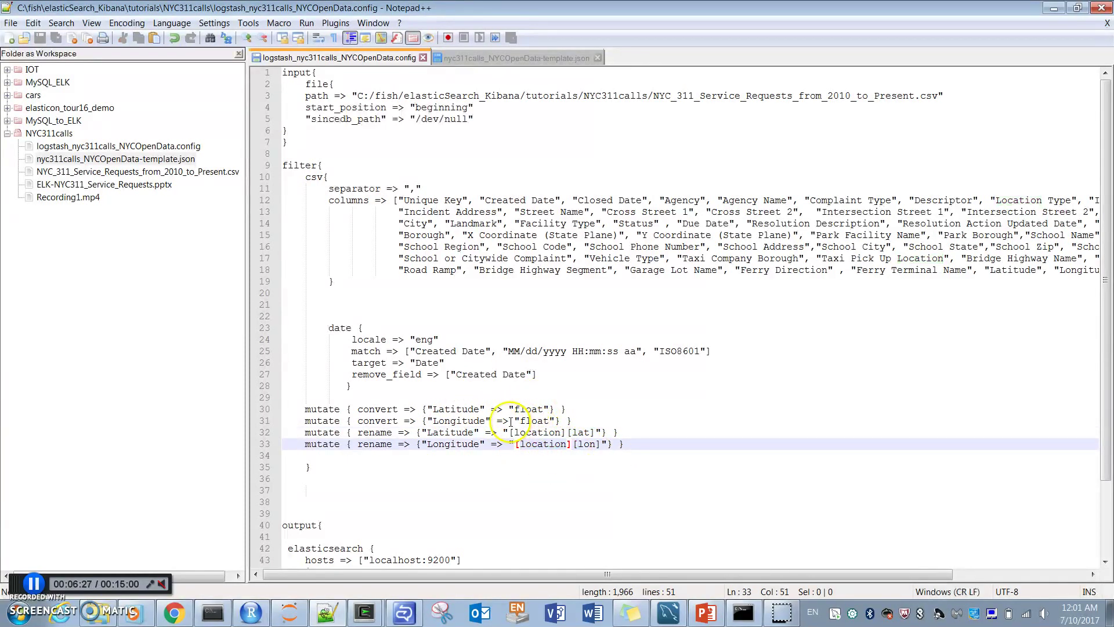
left_click_drag(515, 432, 560, 432)
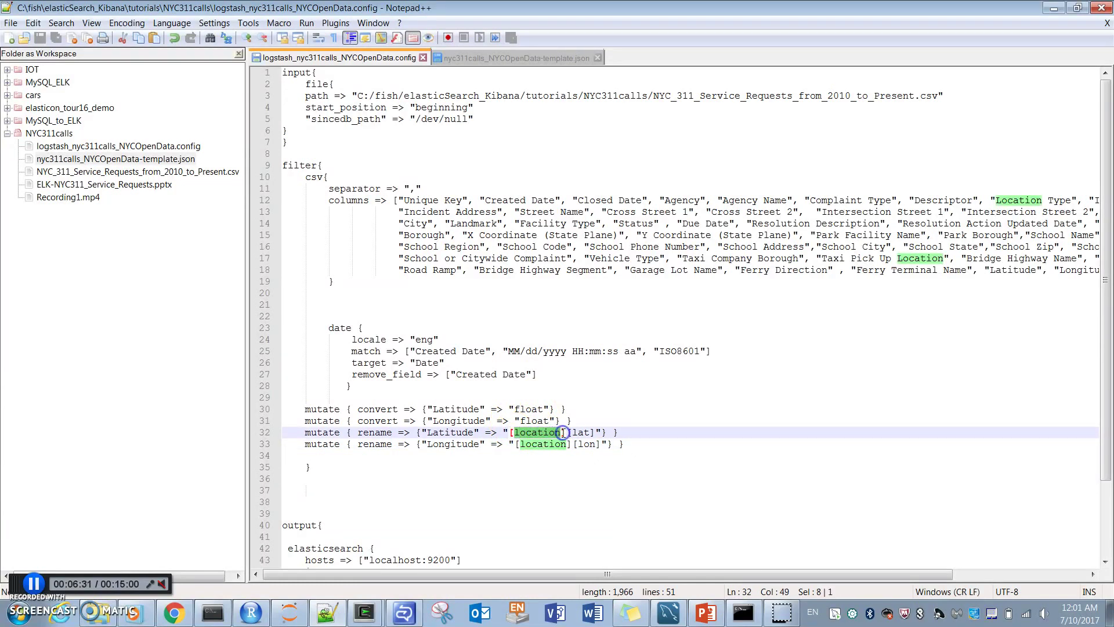
left_click(562, 432)
Highlight the geo_point type on template line 9, then bring up the Kibana Server console
left_click(533, 58)
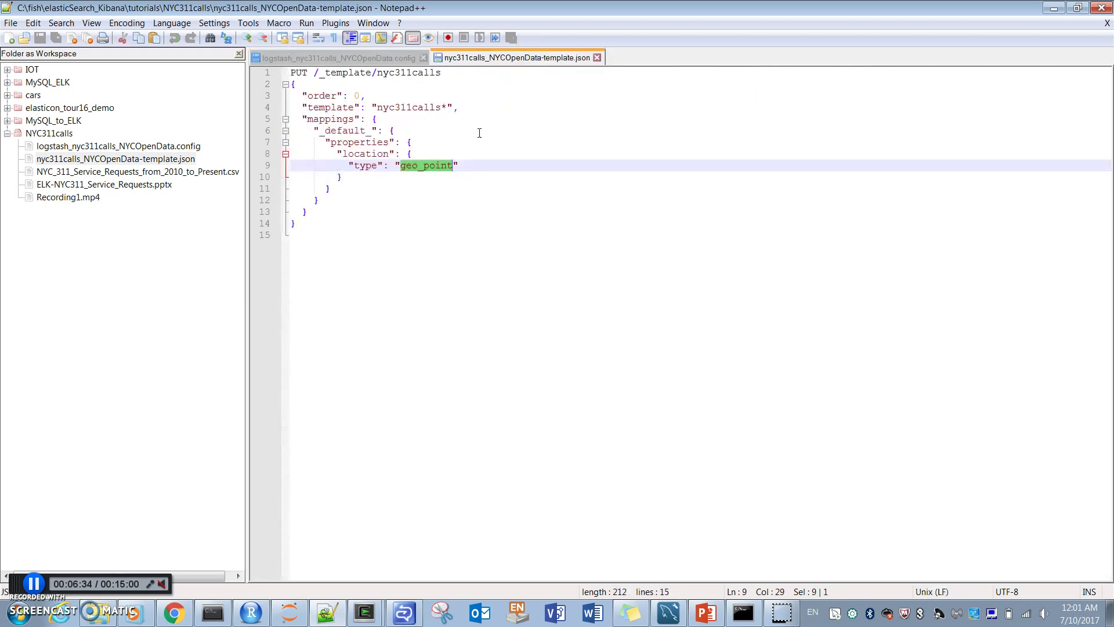
left_click(458, 176)
left_click_drag(400, 166, 451, 165)
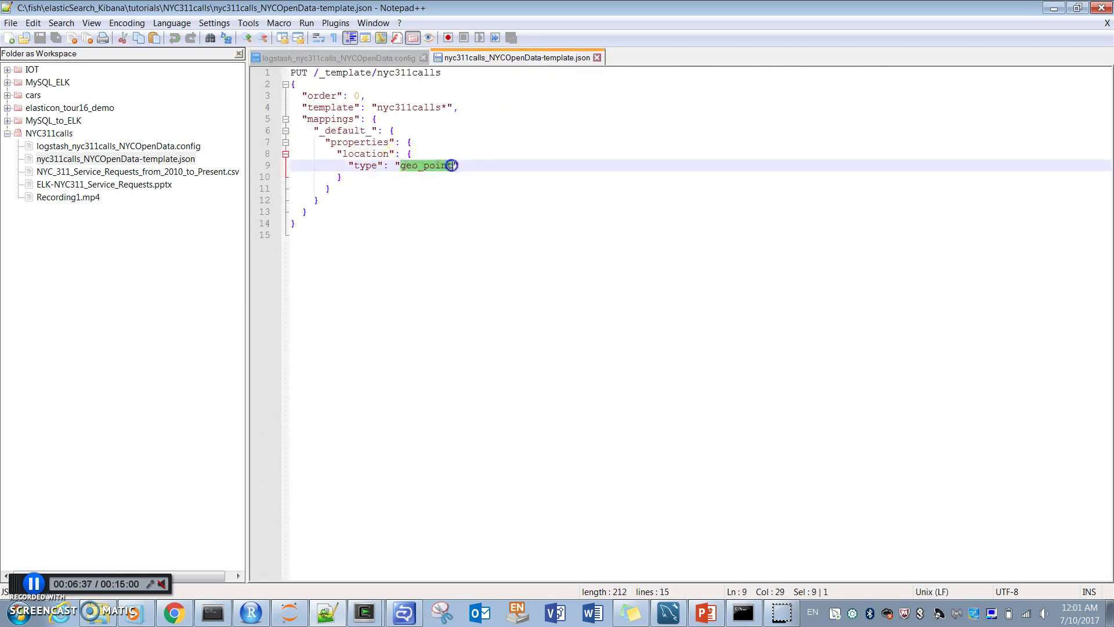
left_click(498, 174)
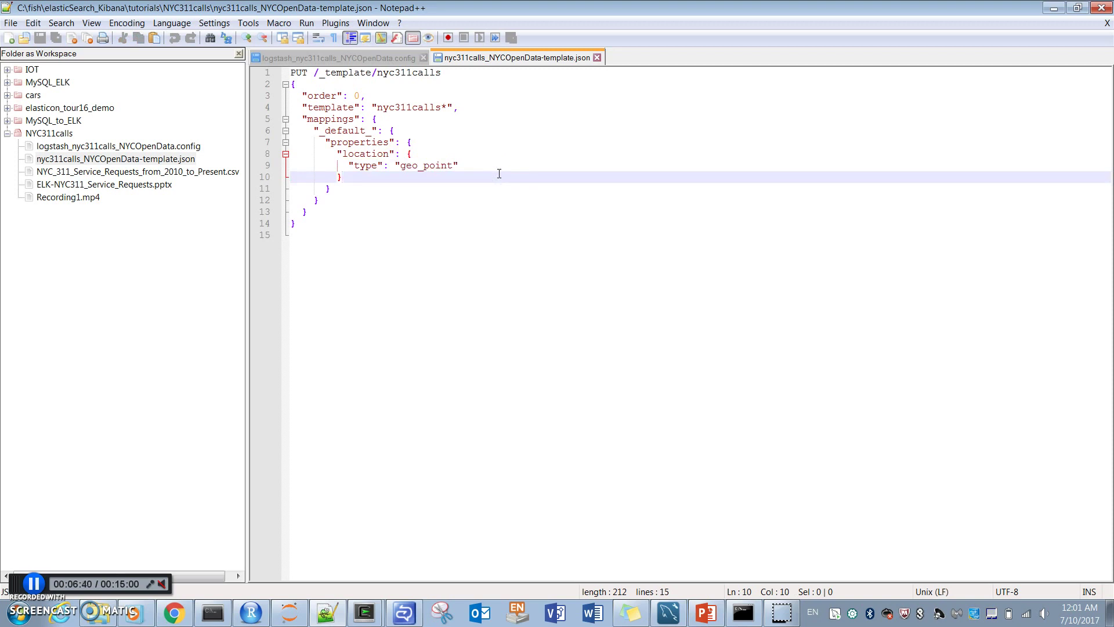
mouse_move(740, 623)
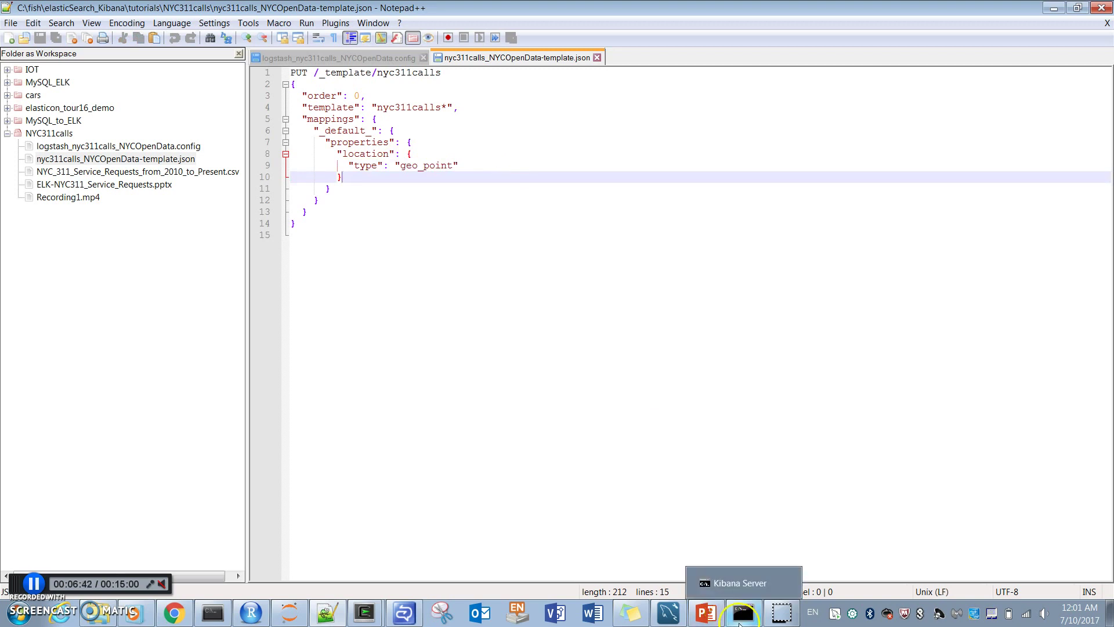
left_click(747, 580)
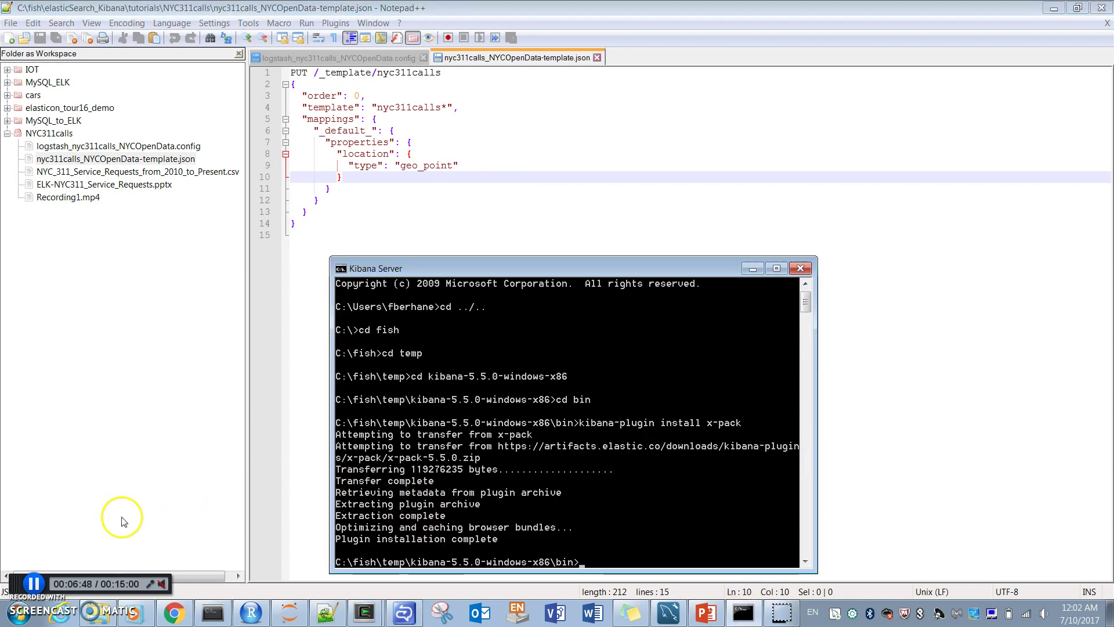
Highlight the bin/kibana-plugin install x-pack command on Chrome's Download X-Pack page
left_click(174, 613)
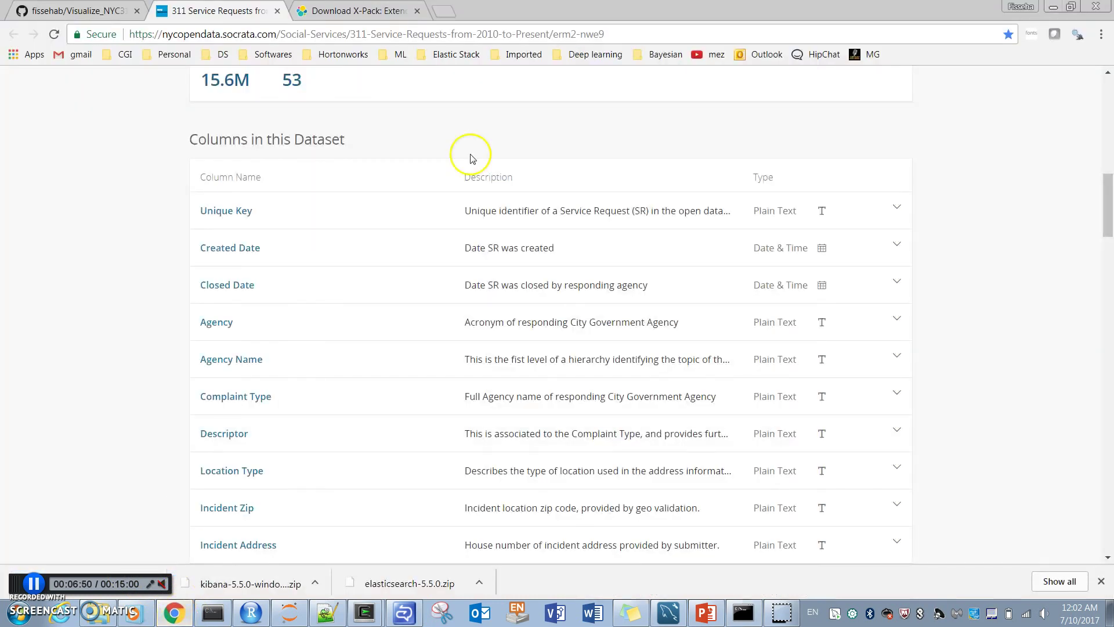
left_click(361, 12)
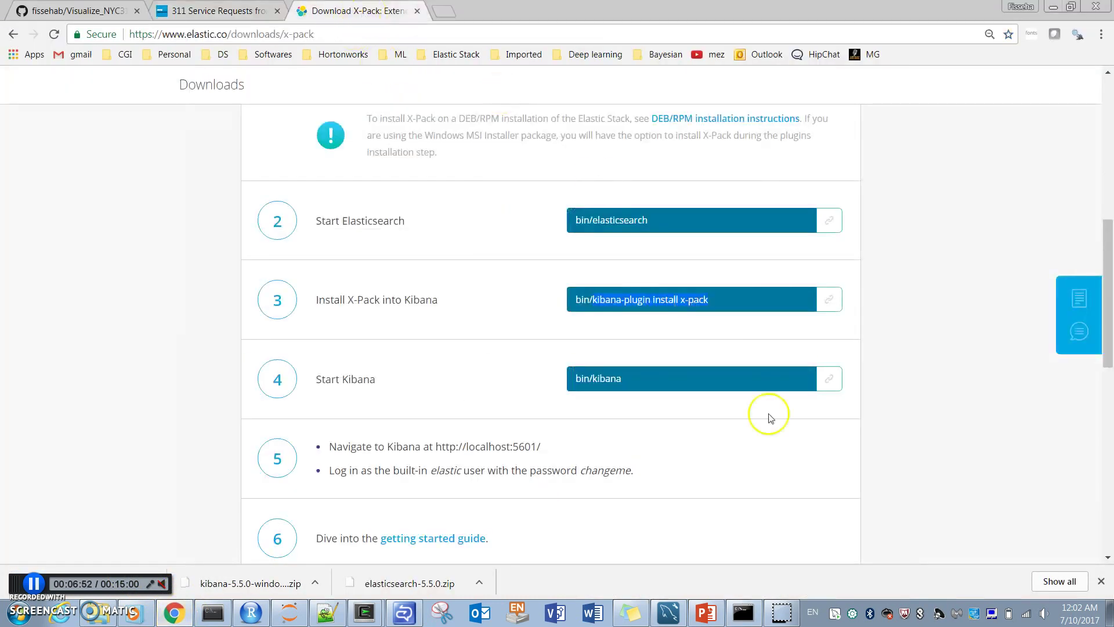
left_click_drag(592, 299, 650, 344)
left_click(608, 341)
In Explorer, go from logstash-5.5.0 up to temp and into kibana-5.5.0-windows-x86\bin
mouse_move(95, 614)
left_click(79, 580)
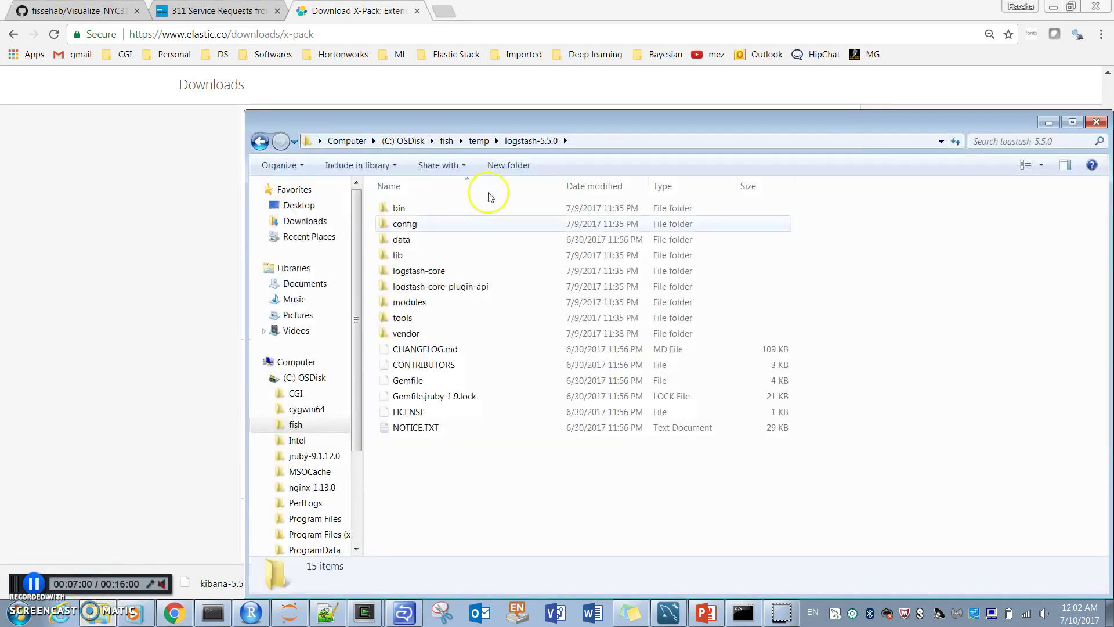
left_click(260, 141)
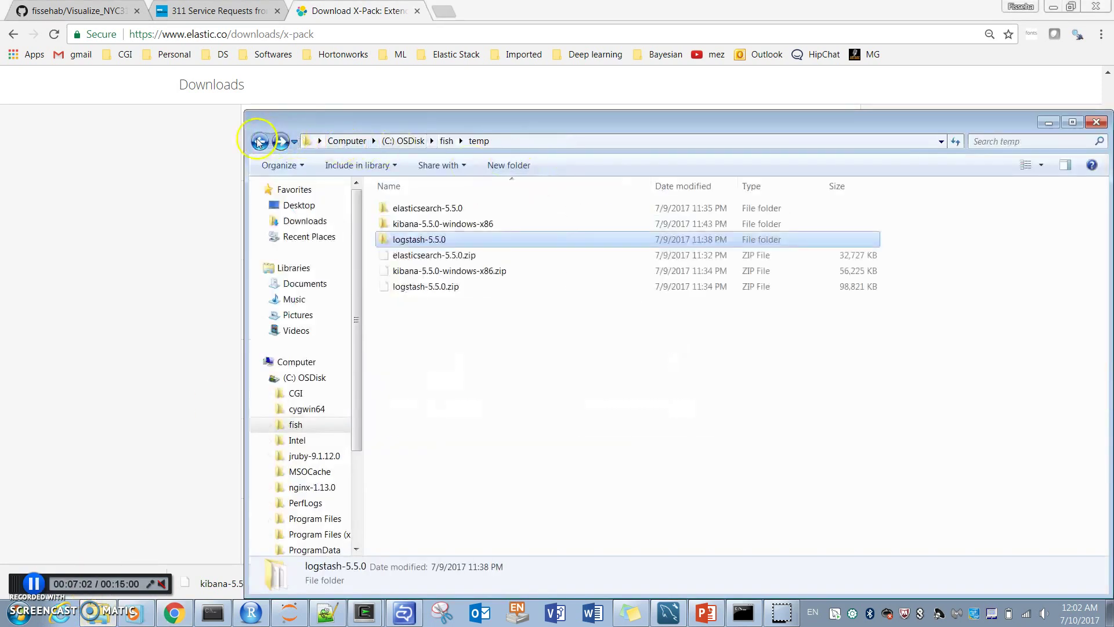
left_click(419, 228)
double_click(419, 226)
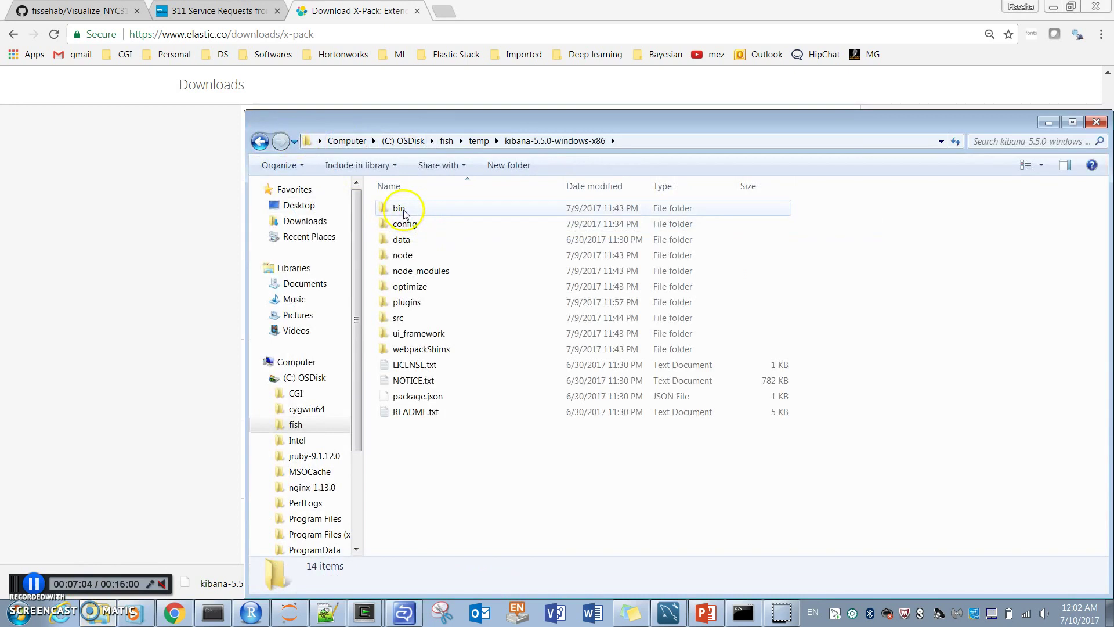
double_click(414, 210)
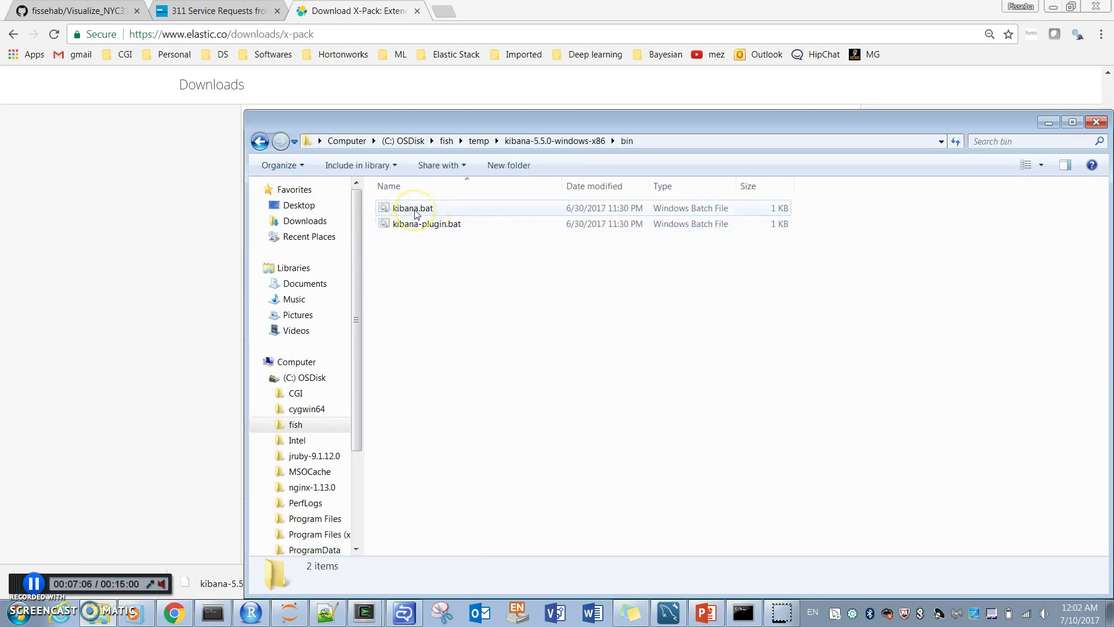
Run kibana.bat, allowing it past the security warning, then return to Chrome
double_click(414, 213)
left_click(612, 326)
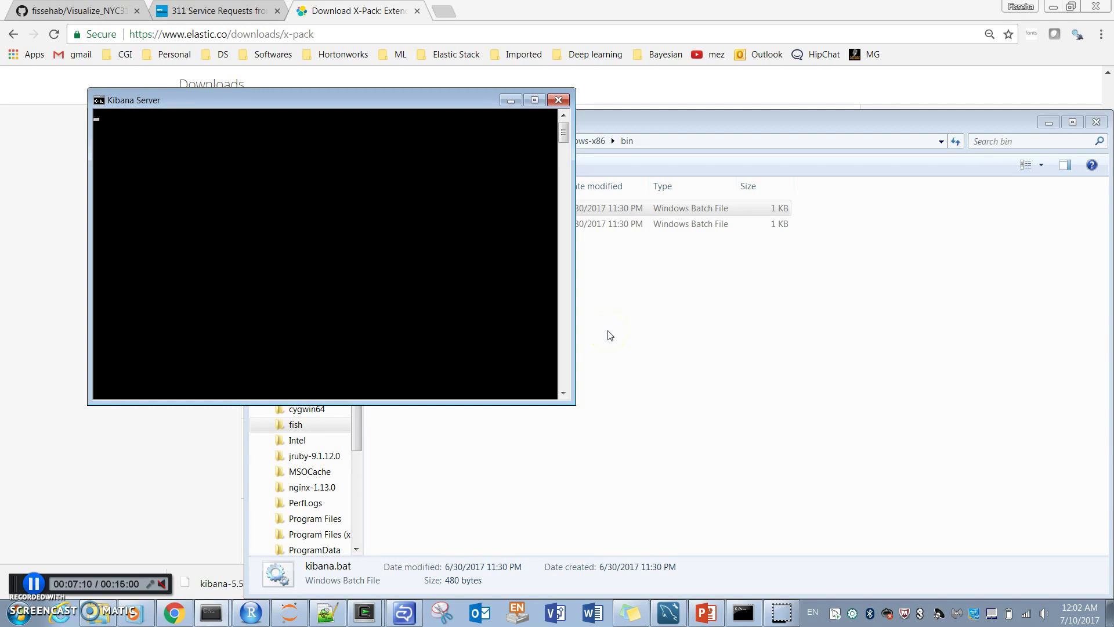
left_click(170, 616)
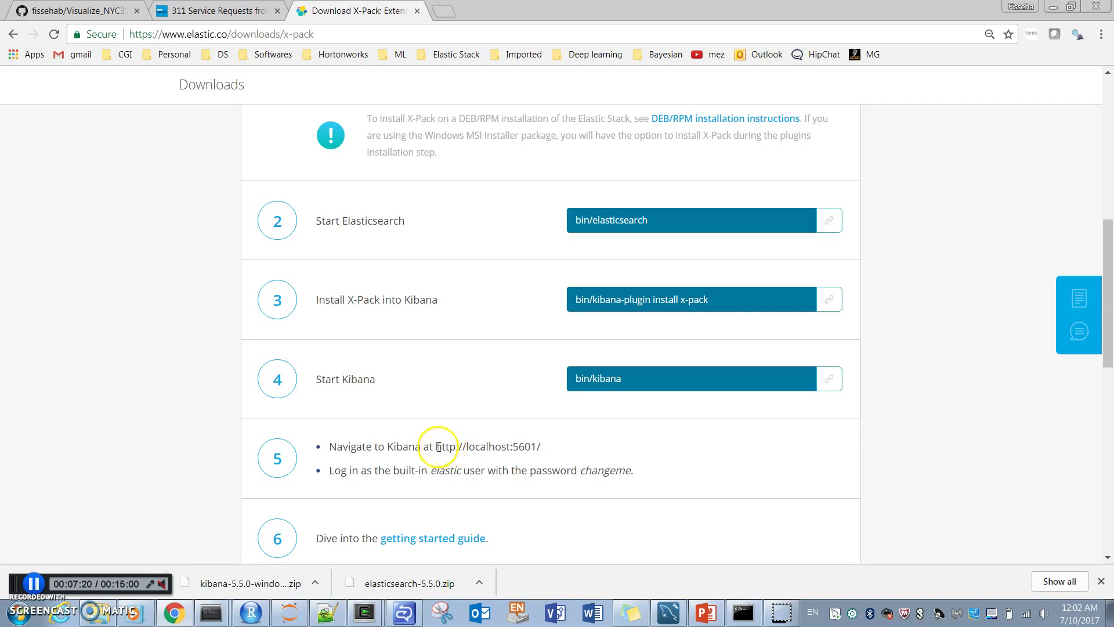
double_click(456, 446)
left_click(505, 446)
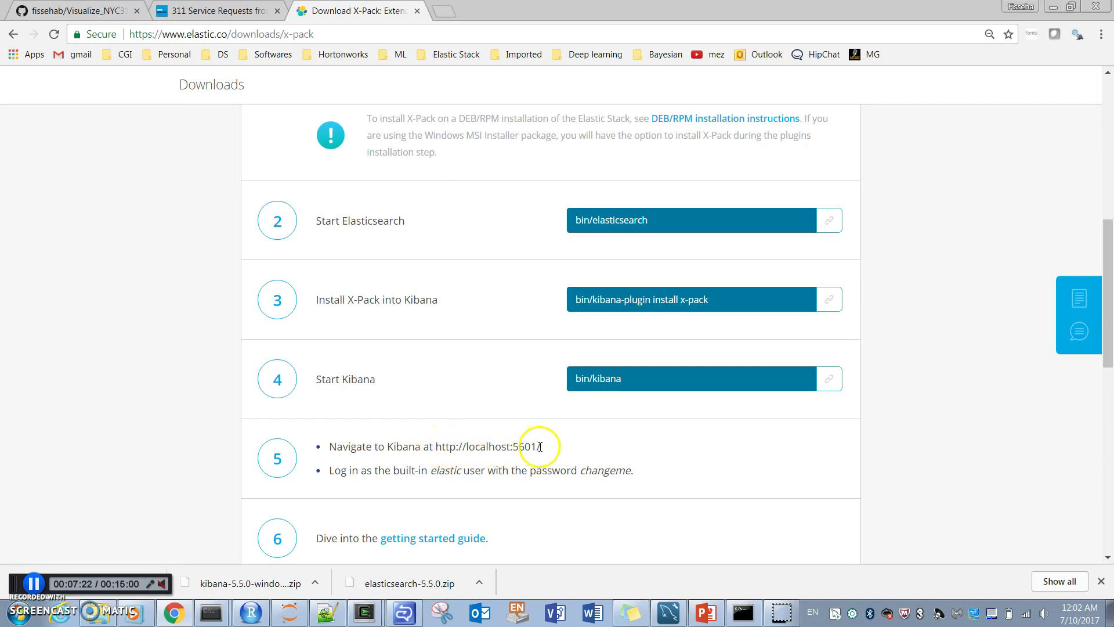
left_click_drag(543, 446, 435, 443)
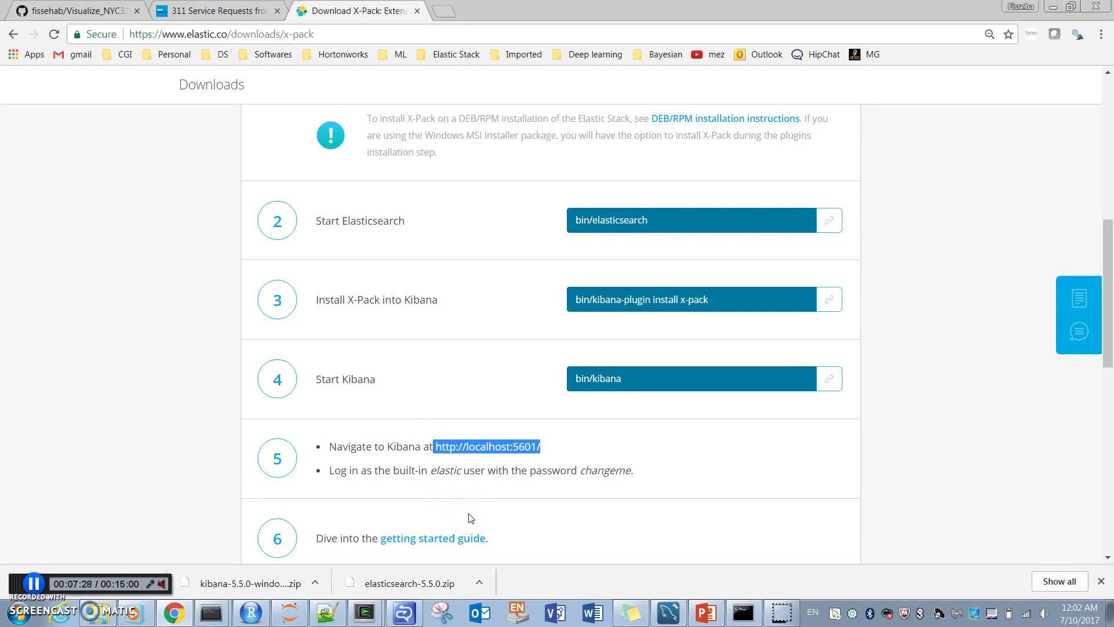
left_click(431, 471)
left_click_drag(432, 471, 462, 471)
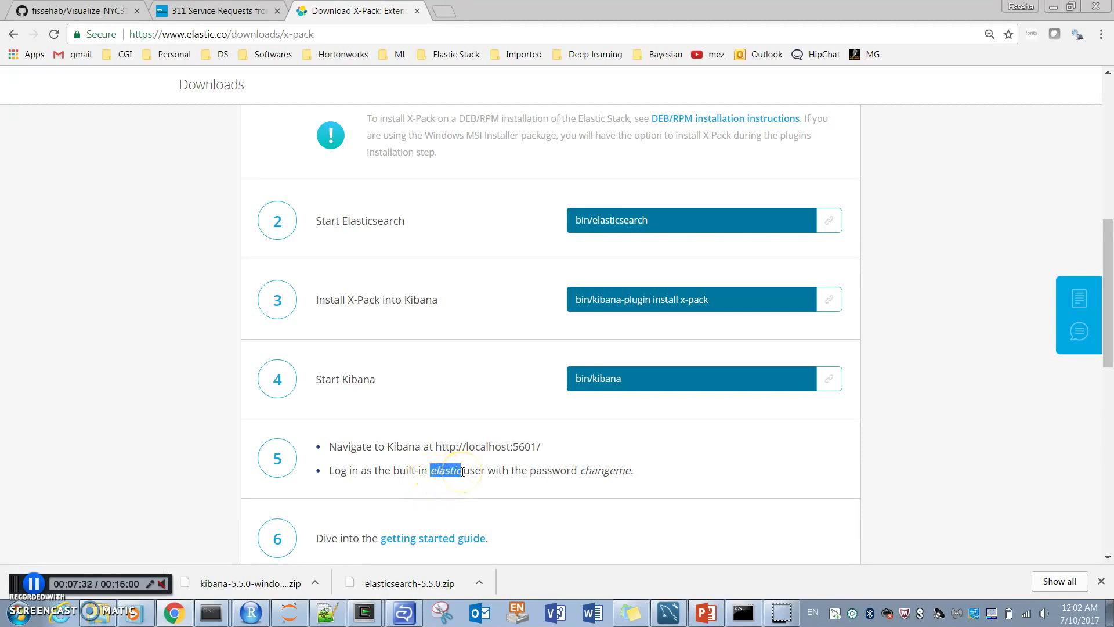